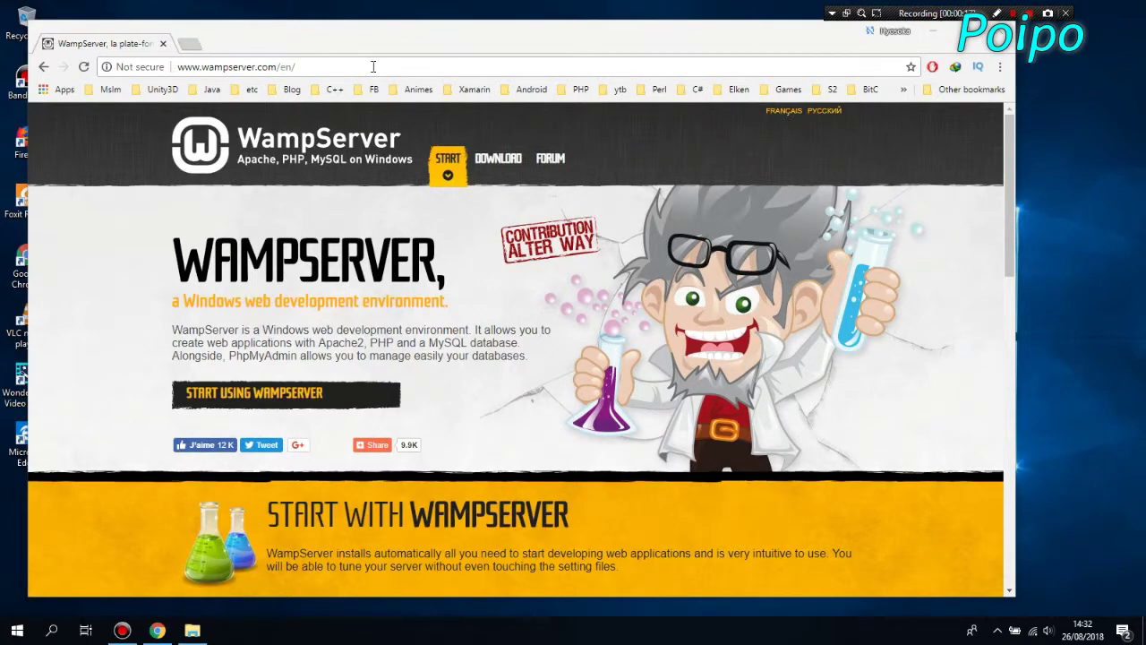
# Open the SourceForge download page for WampServer 64 bits (x64) from the Downloads section of the WampServer site.
pyautogui.moveTo(318, 66); pyautogui.dragTo(158, 67)
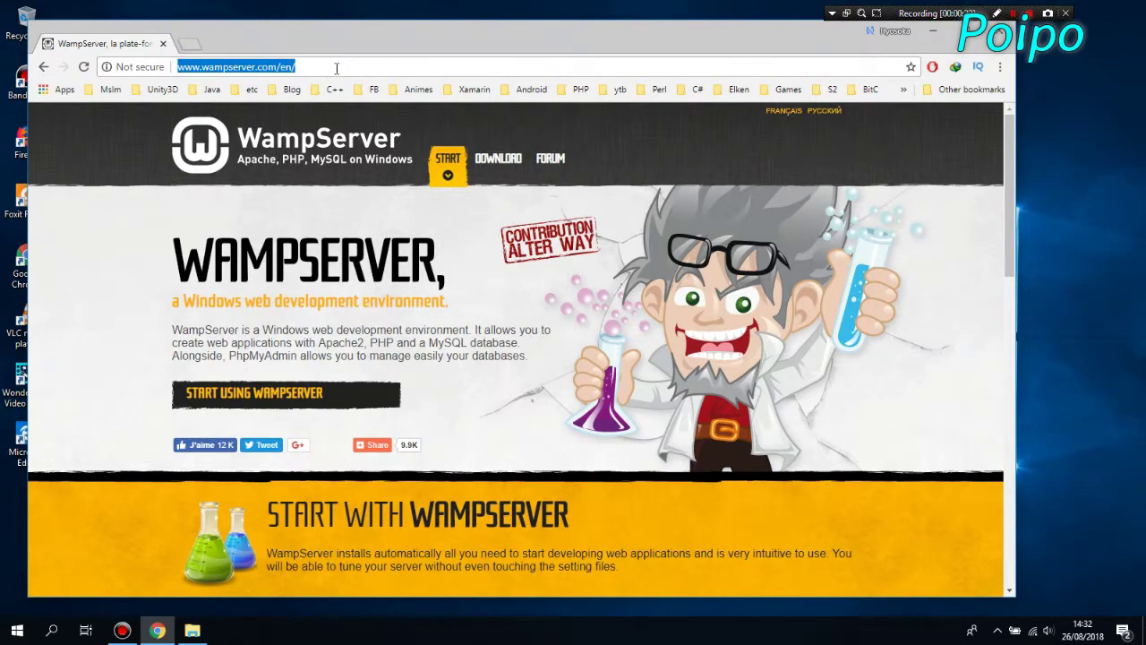
pyautogui.click(1008, 219)
pyautogui.moveTo(1008, 219); pyautogui.dragTo(1013, 457)
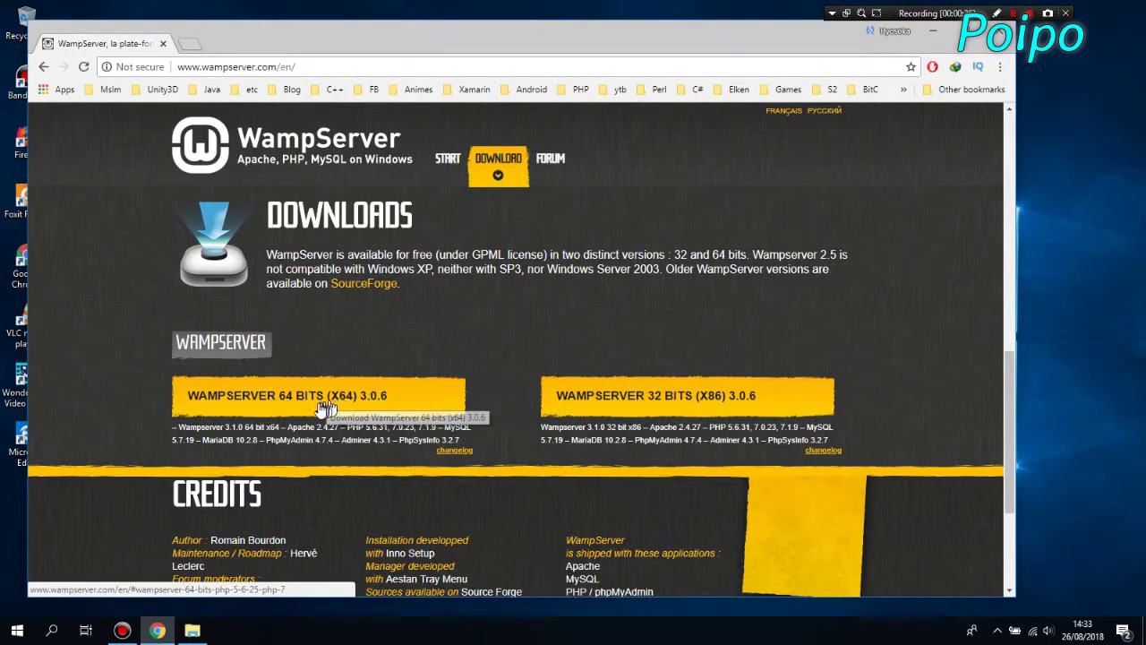
pyautogui.click(380, 398)
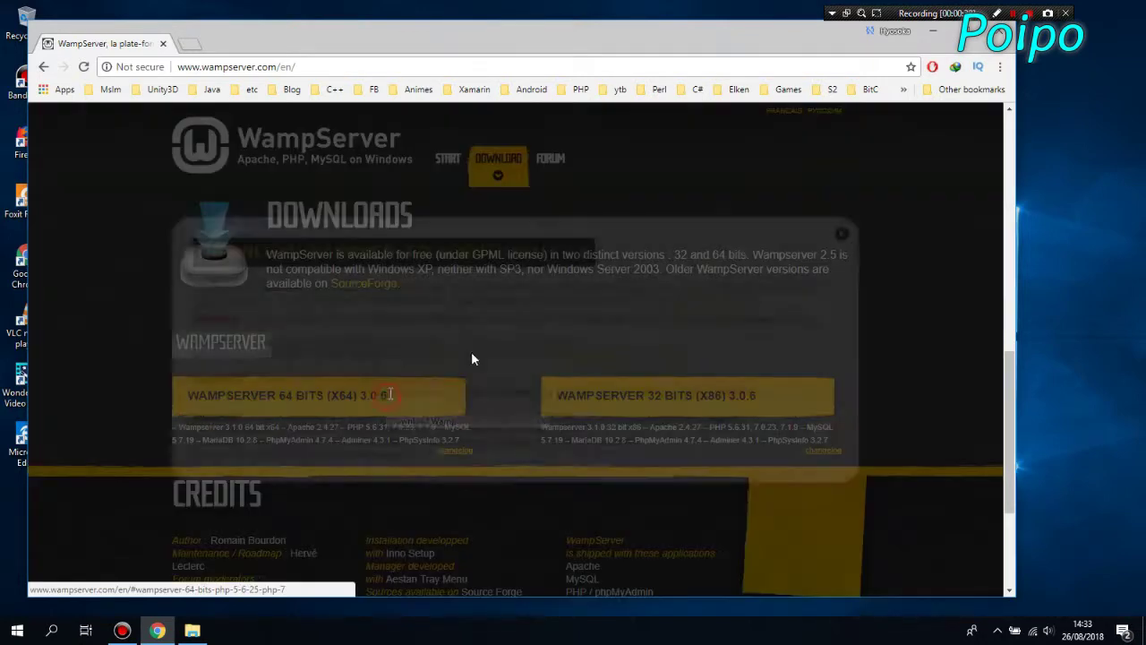
pyautogui.click(714, 303)
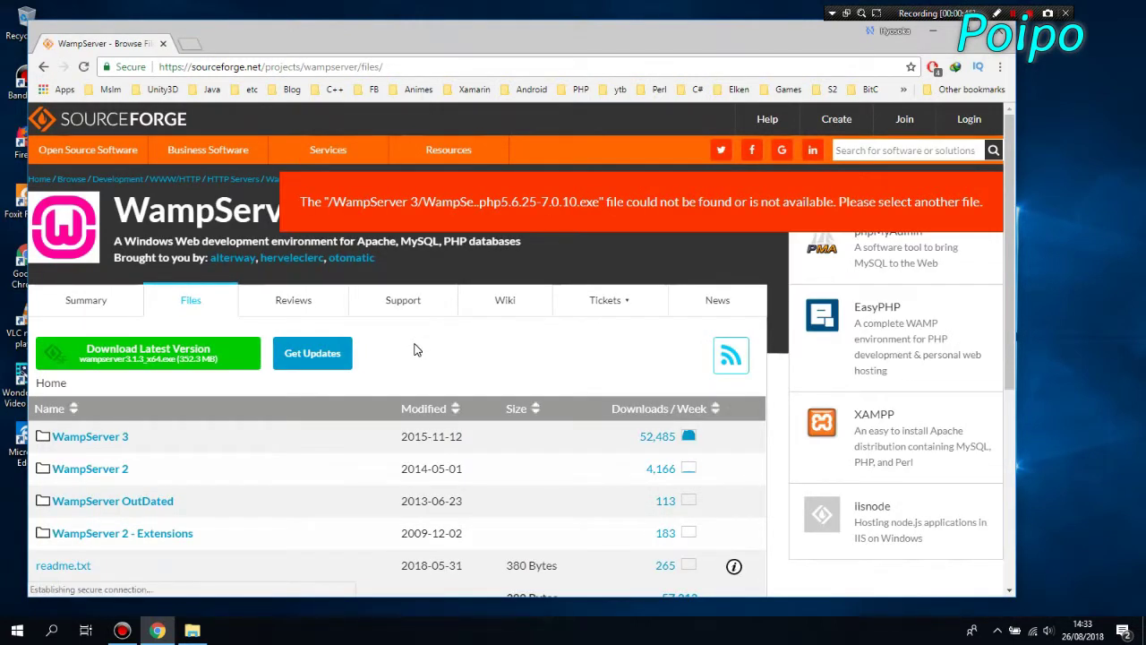
# Start downloading the latest WampServer version, wampserver3.1.3_x64.exe, from SourceForge.
pyautogui.click(154, 363)
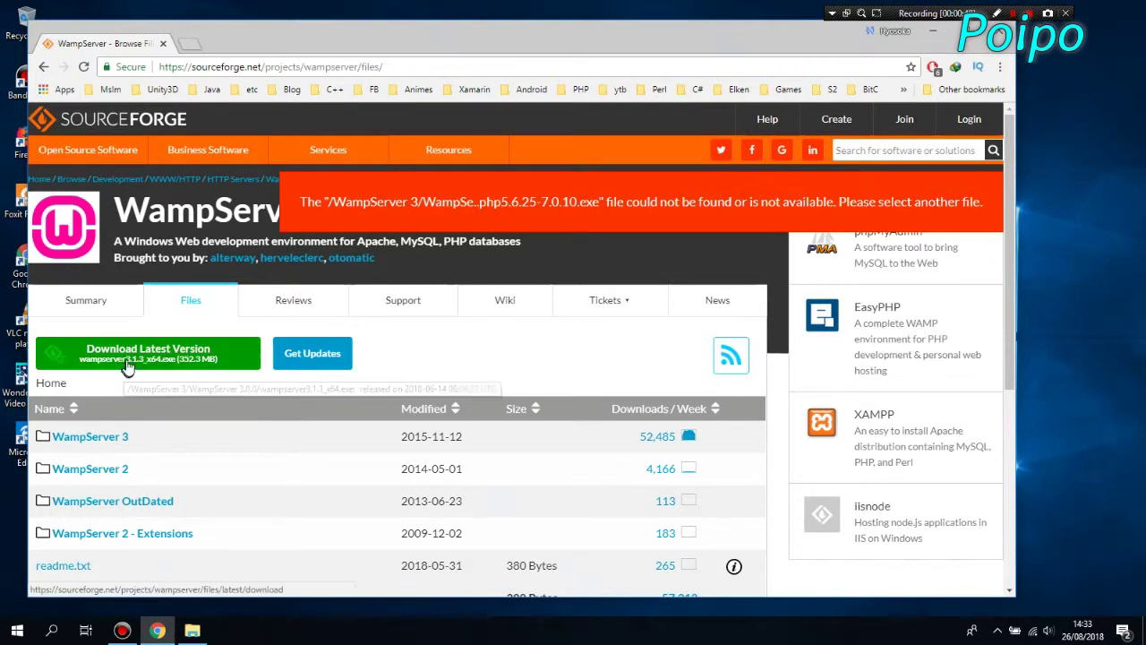
pyautogui.click(154, 363)
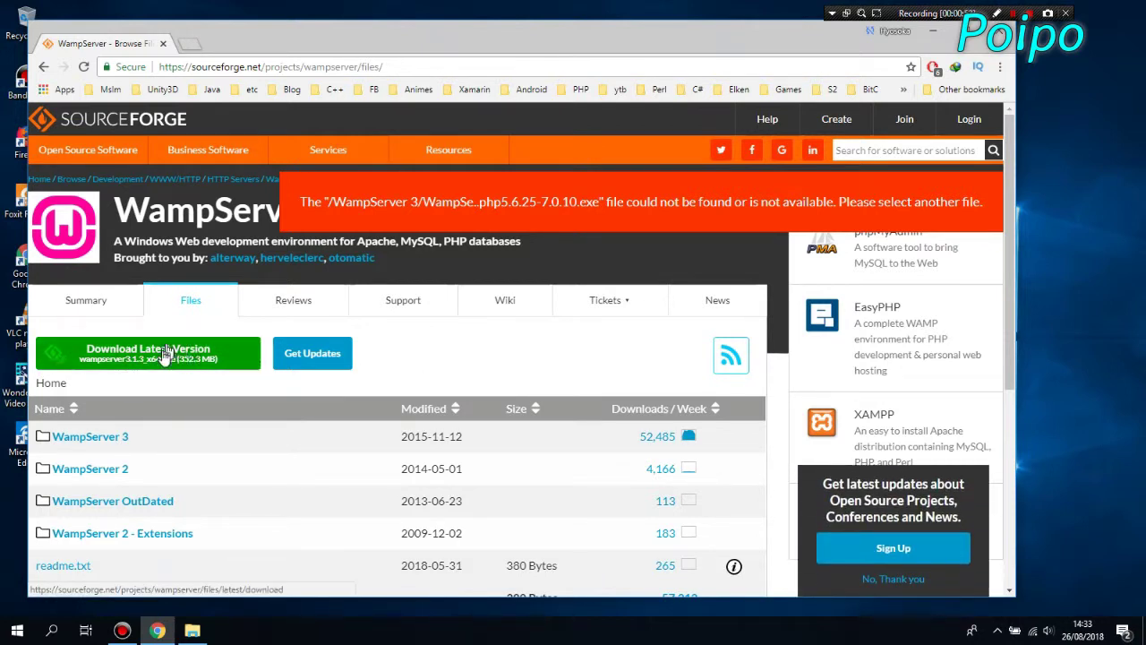
pyautogui.click(164, 356)
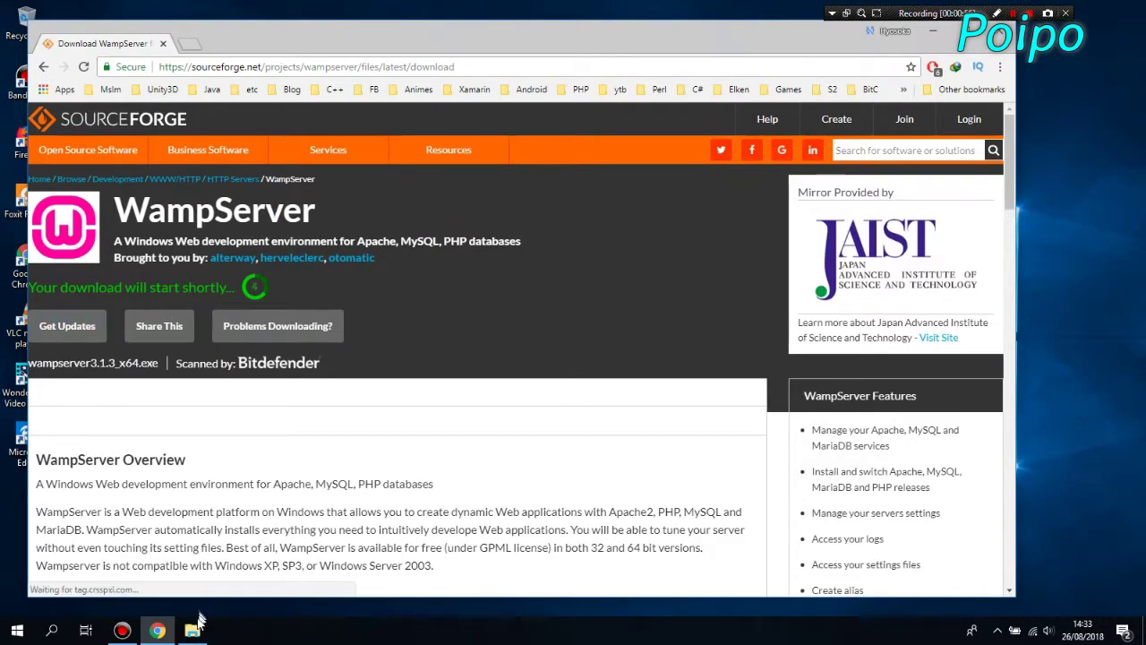
# Cancel the duplicate download and launch wampserver3.1.3_x64.exe from the WAMP folder on drive D.
pyautogui.moveTo(197, 631)
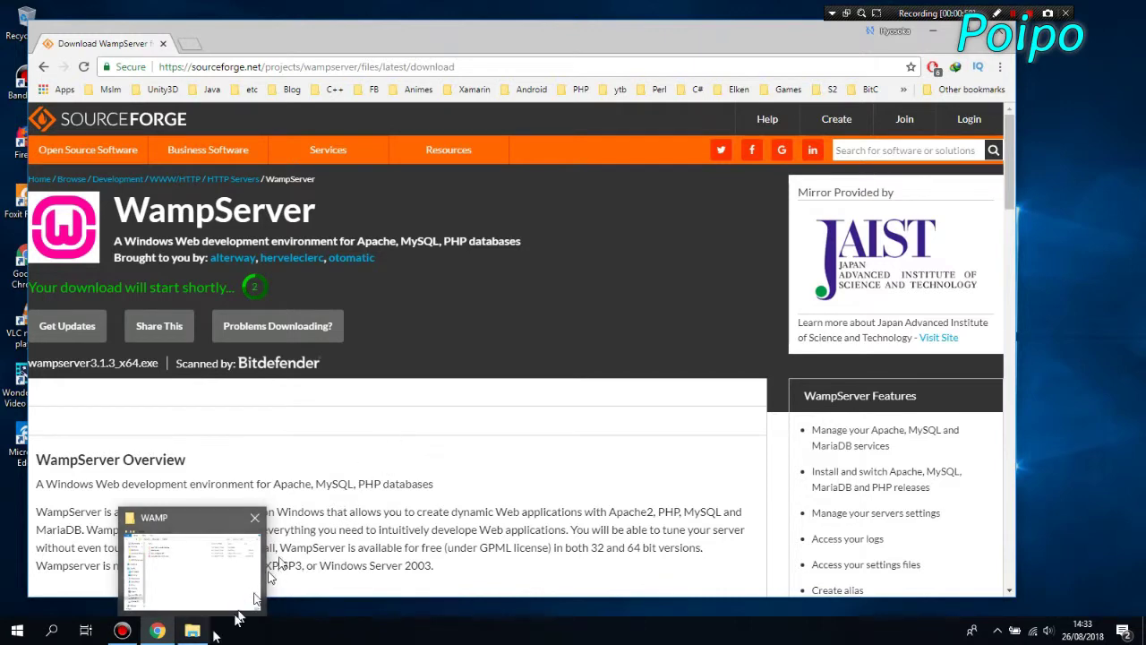
pyautogui.click(185, 593)
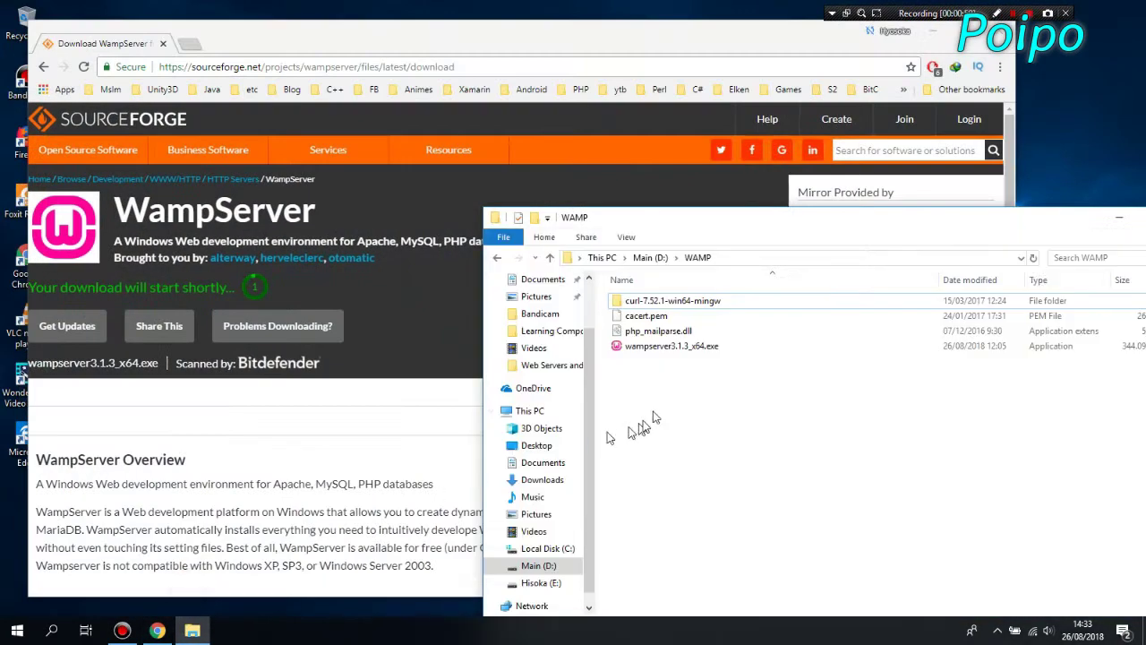
pyautogui.click(684, 347)
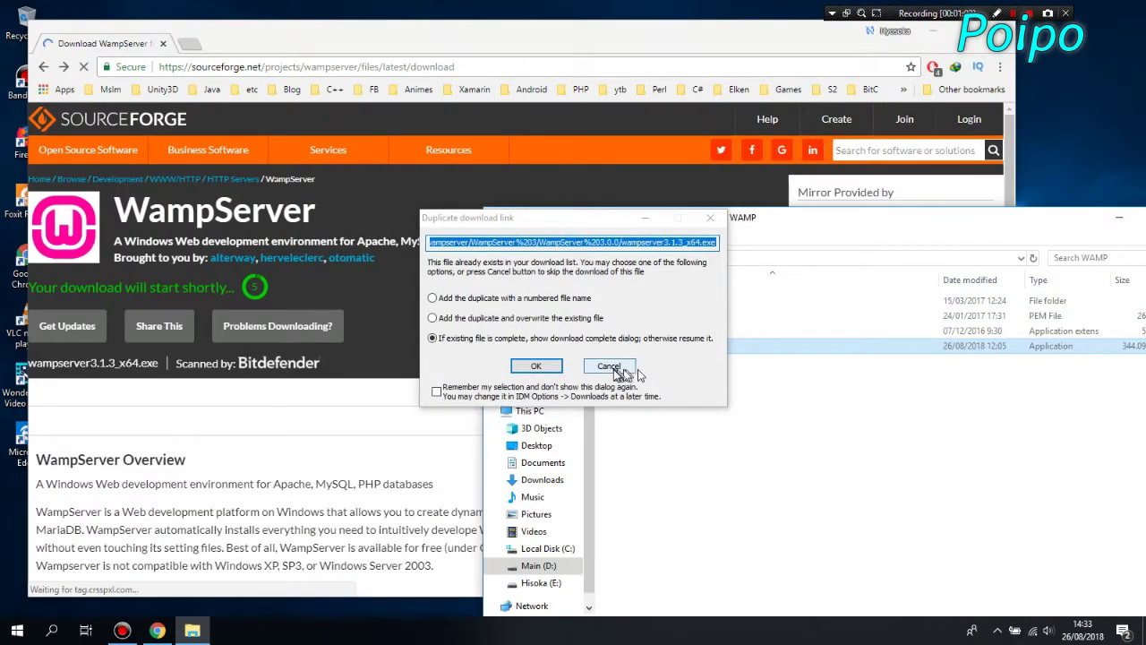
pyautogui.click(608, 367)
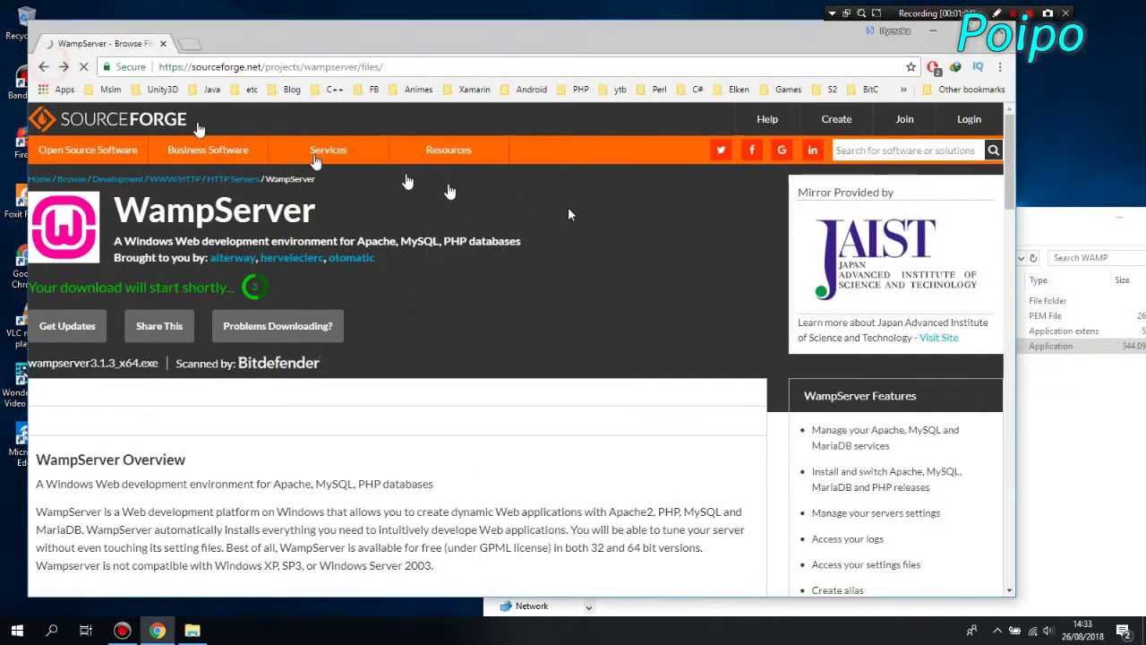
pyautogui.moveTo(1051, 220); pyautogui.dragTo(775, 156)
pyautogui.doubleClick(358, 284)
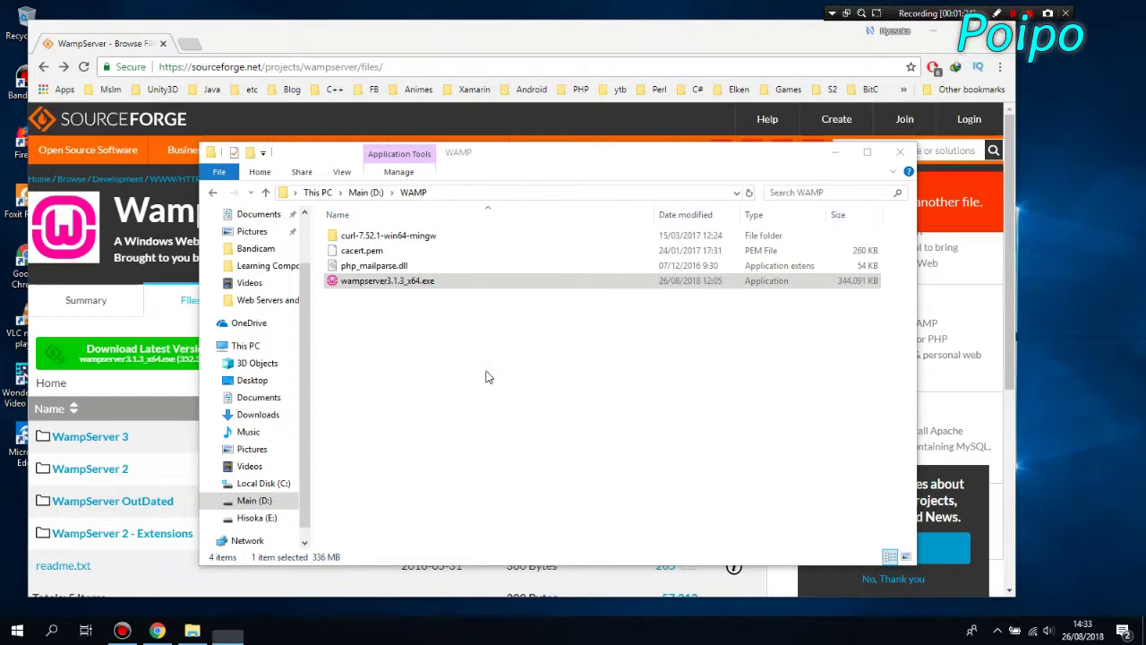
# Accept the setup language and licence agreement, and install Wampserver64 into c:\wamp64 with the Start menu folder Wampserver64.
pyautogui.click(587, 345)
pyautogui.click(477, 382)
pyautogui.click(659, 429)
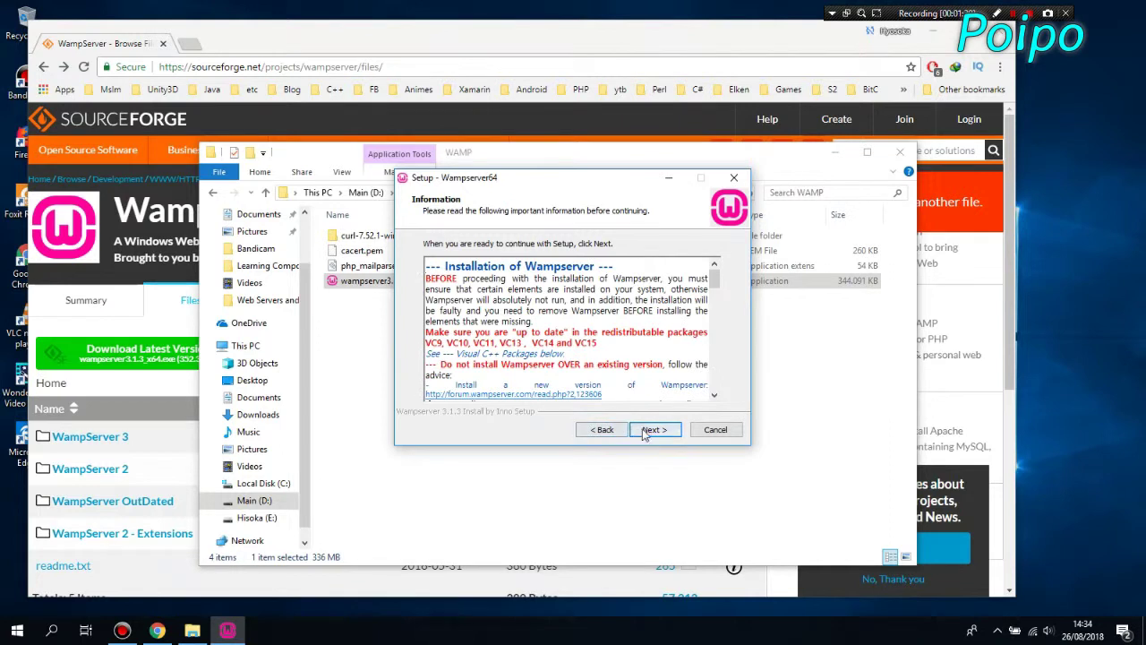
pyautogui.click(643, 431)
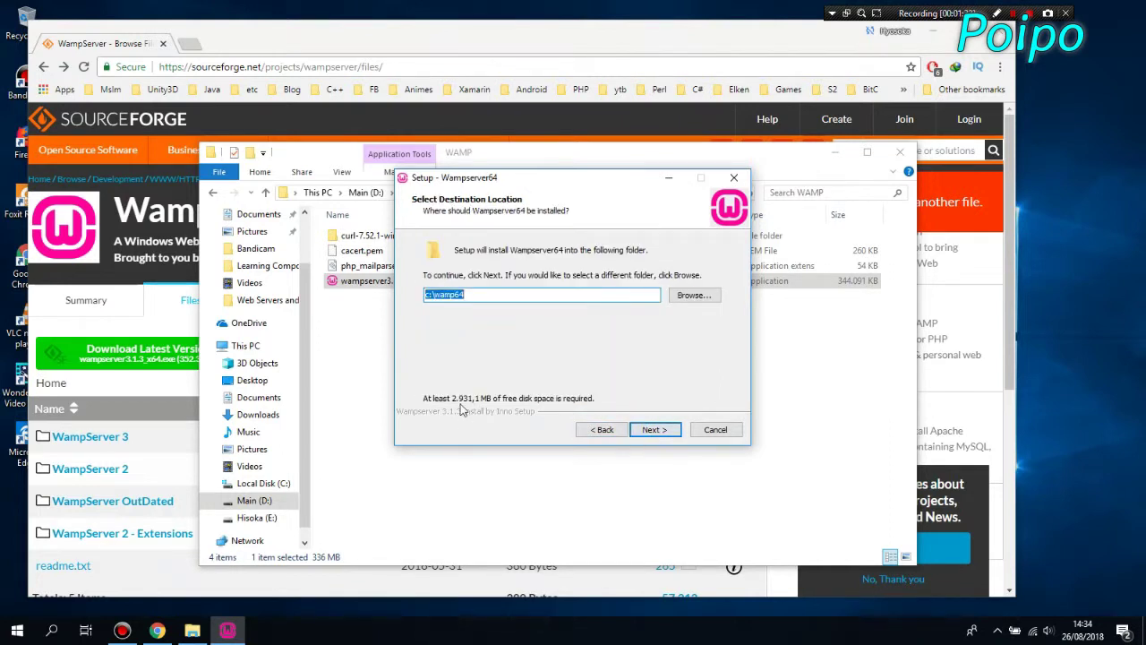
pyautogui.click(650, 430)
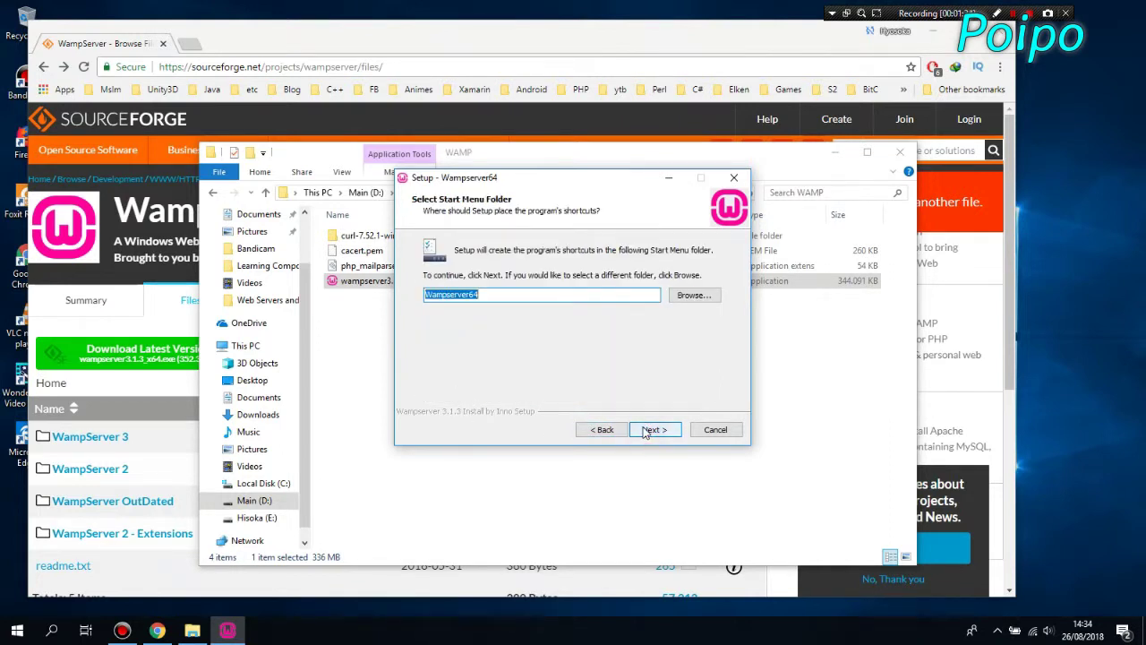
pyautogui.click(651, 431)
pyautogui.click(651, 431)
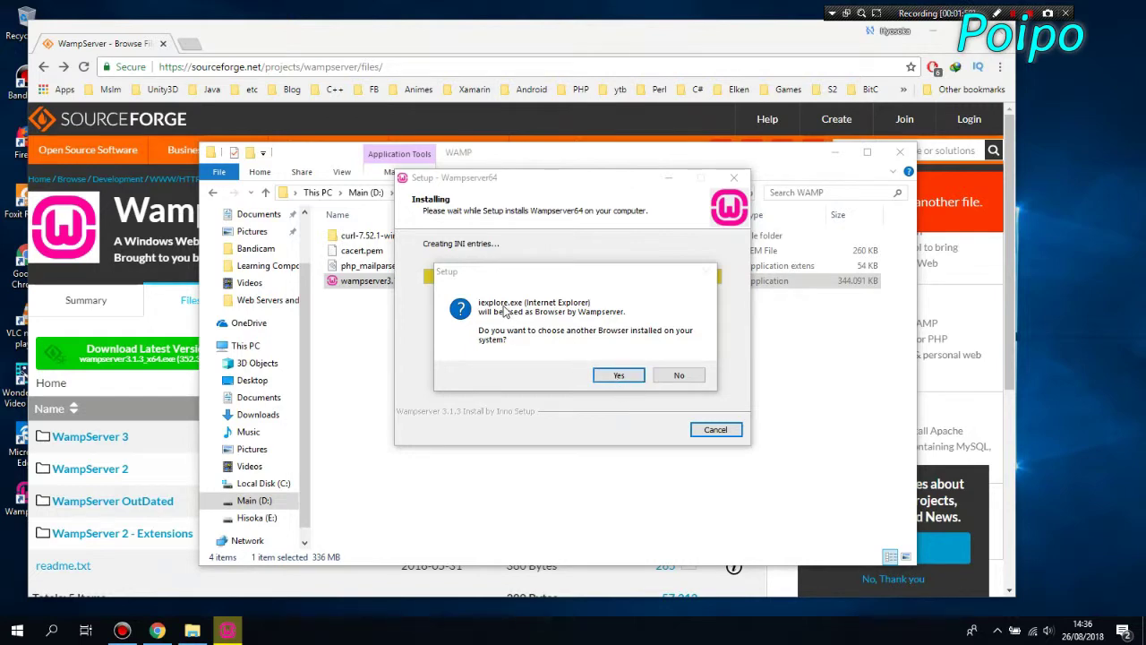
# Set WampServer's default browser to chrome.exe from Program Files (x86)\Google\Chrome\Application.
pyautogui.click(618, 375)
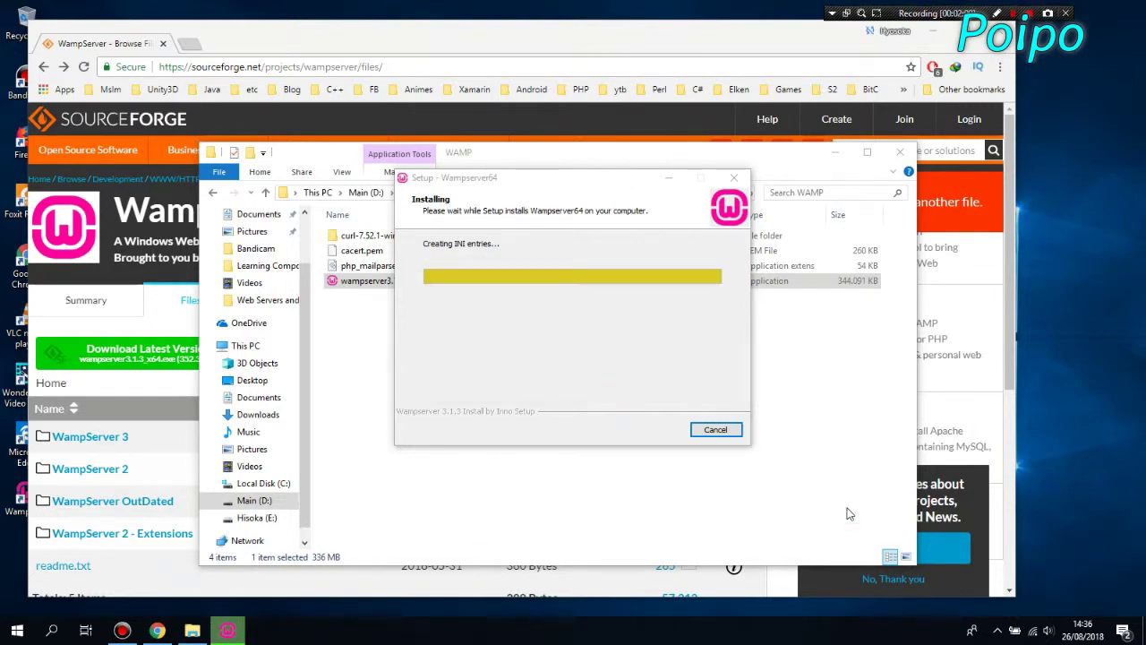
pyautogui.click(612, 220)
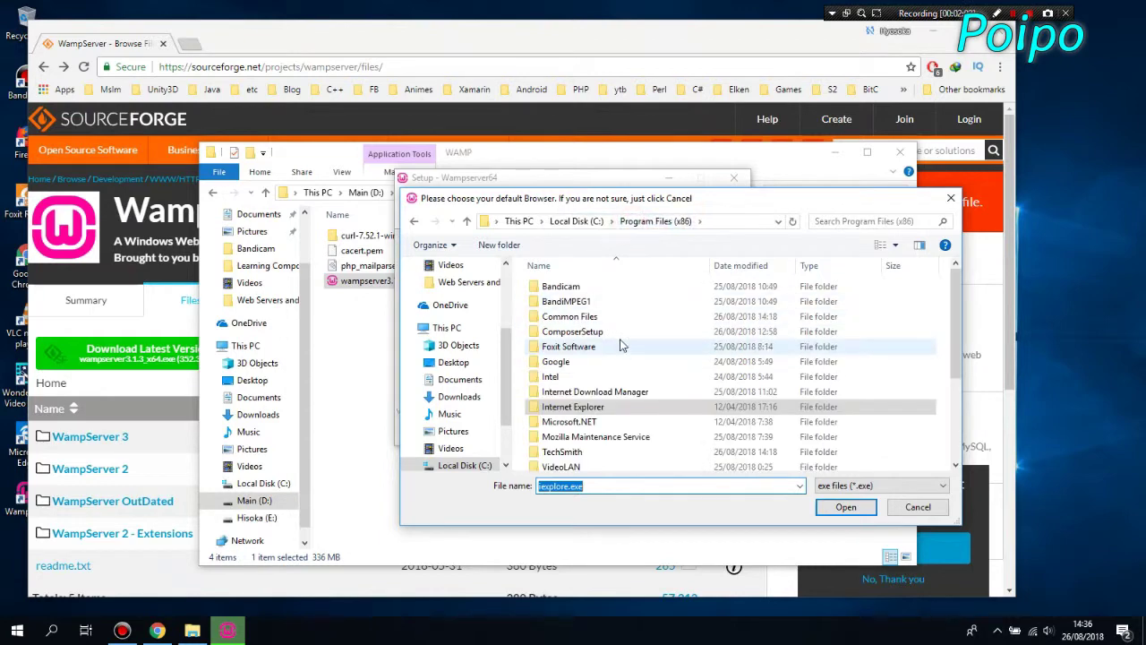
pyautogui.doubleClick(556, 362)
pyautogui.doubleClick(564, 286)
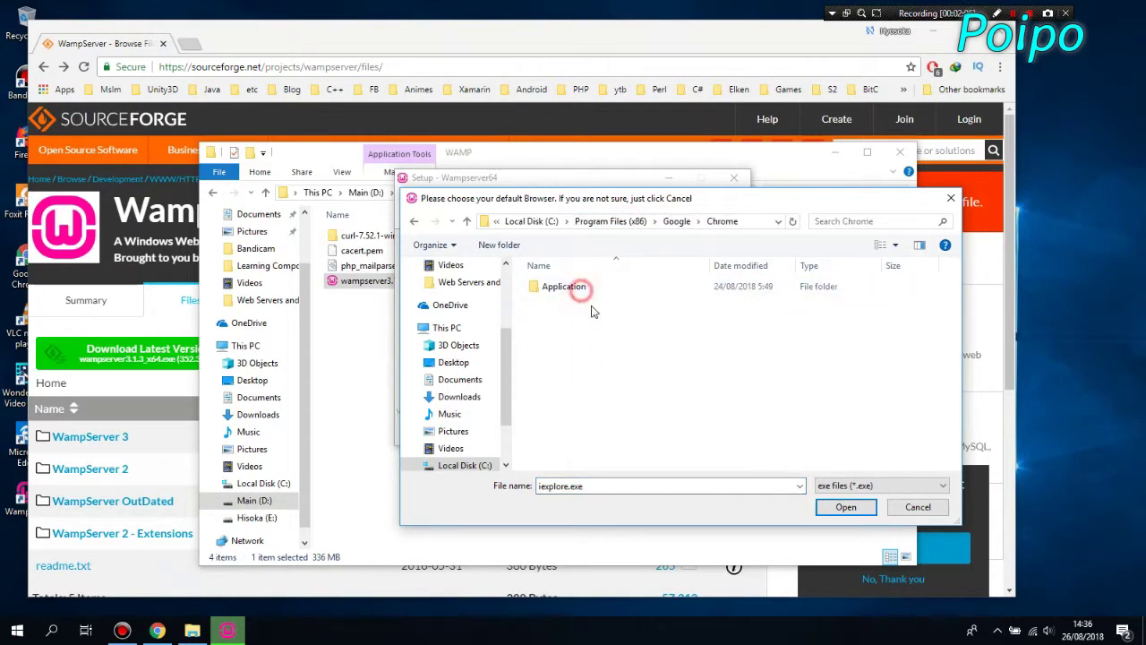
pyautogui.click(587, 290)
pyautogui.doubleClick(590, 293)
pyautogui.click(575, 316)
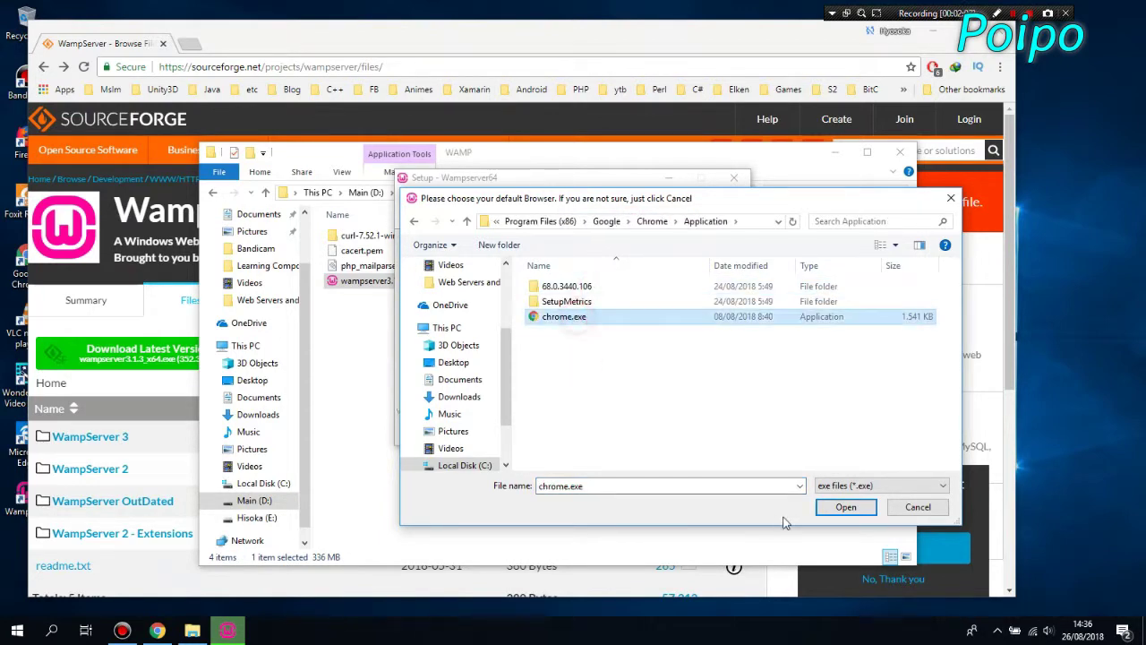
pyautogui.click(845, 506)
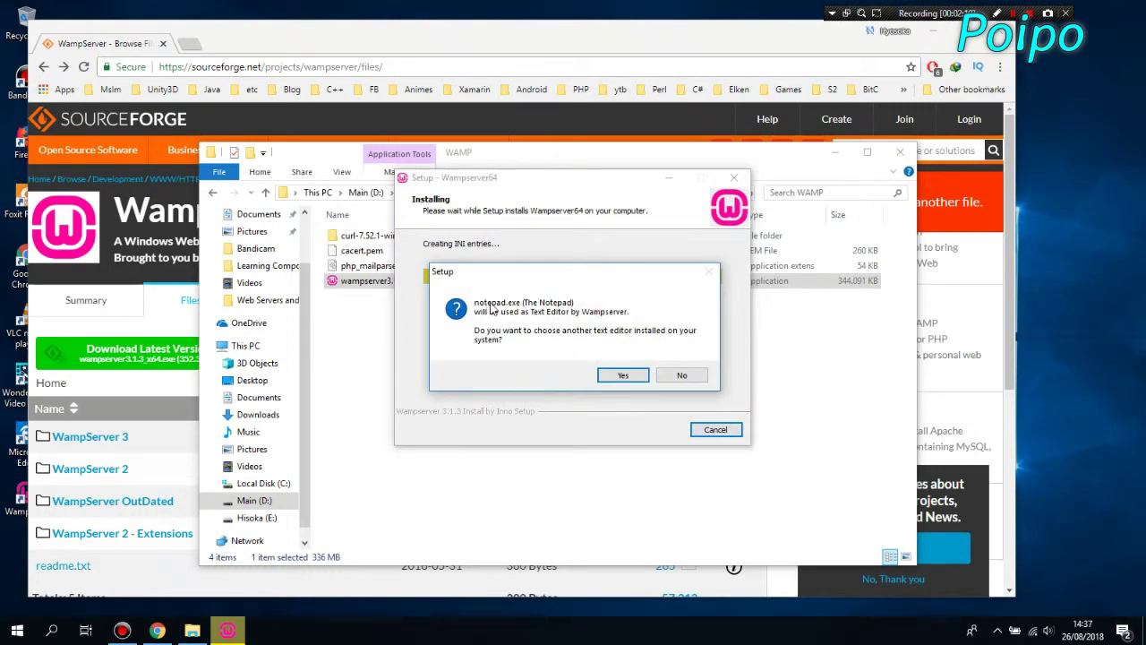
# Set WampServer's text editor to Notepad++ from the Notepad++ folder in C:\Program Files.
pyautogui.click(617, 379)
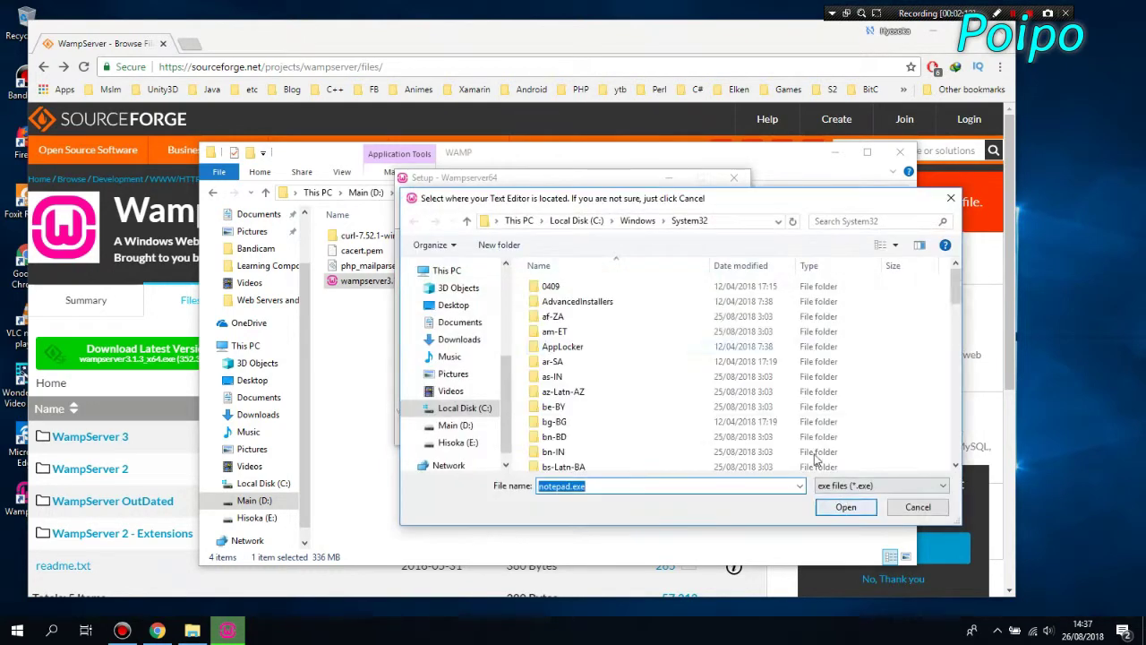
pyautogui.click(575, 220)
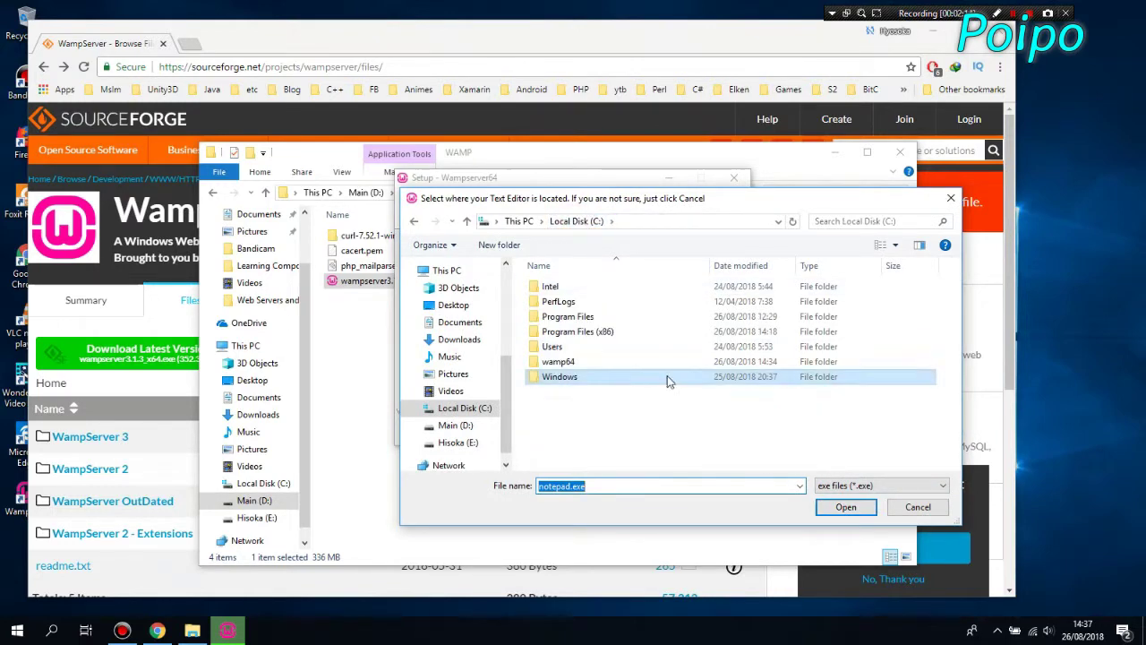
pyautogui.click(616, 320)
pyautogui.doubleClick(615, 321)
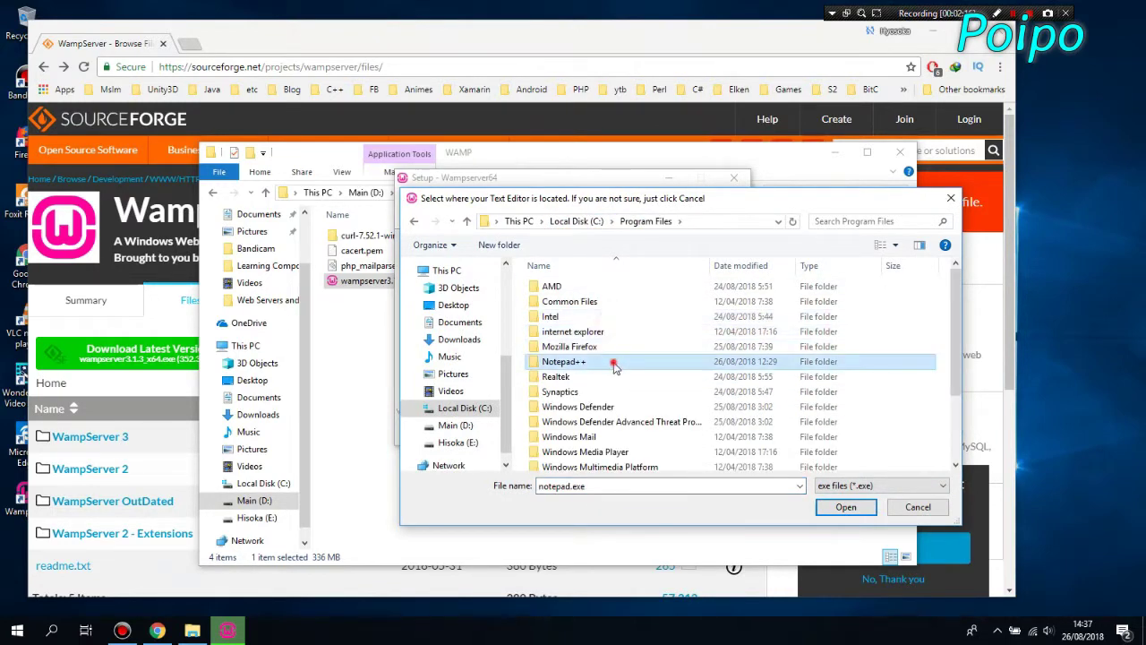
pyautogui.doubleClick(578, 362)
pyautogui.click(591, 332)
pyautogui.click(845, 506)
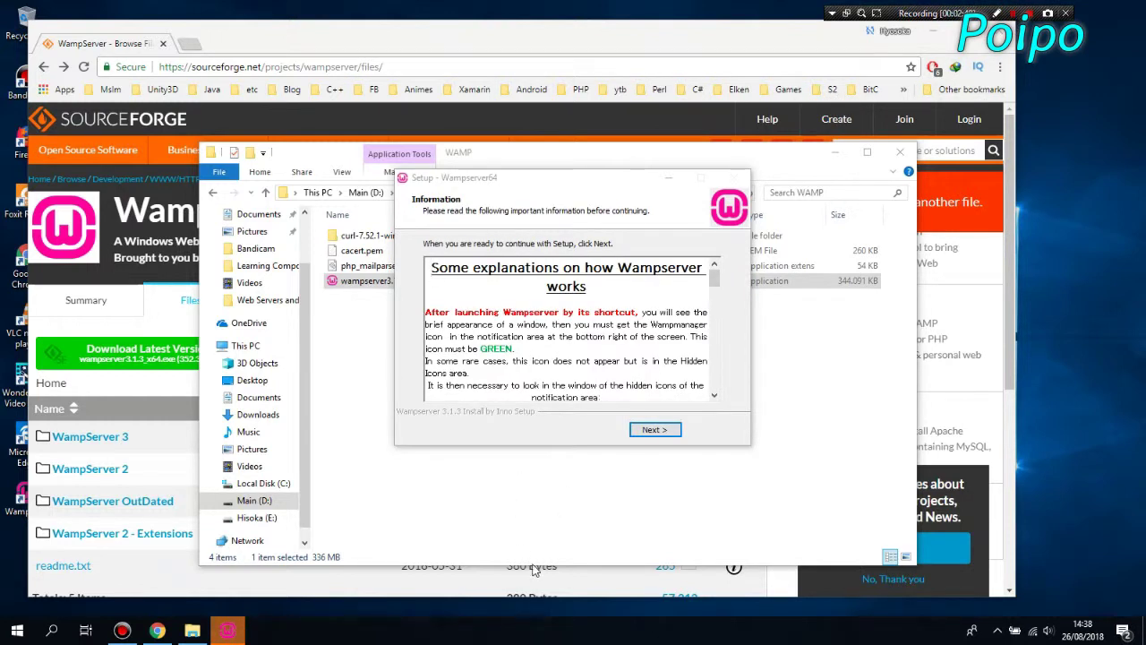
# Finish the Wampserver64 setup wizard and start Wampserver64.
pyautogui.click(646, 435)
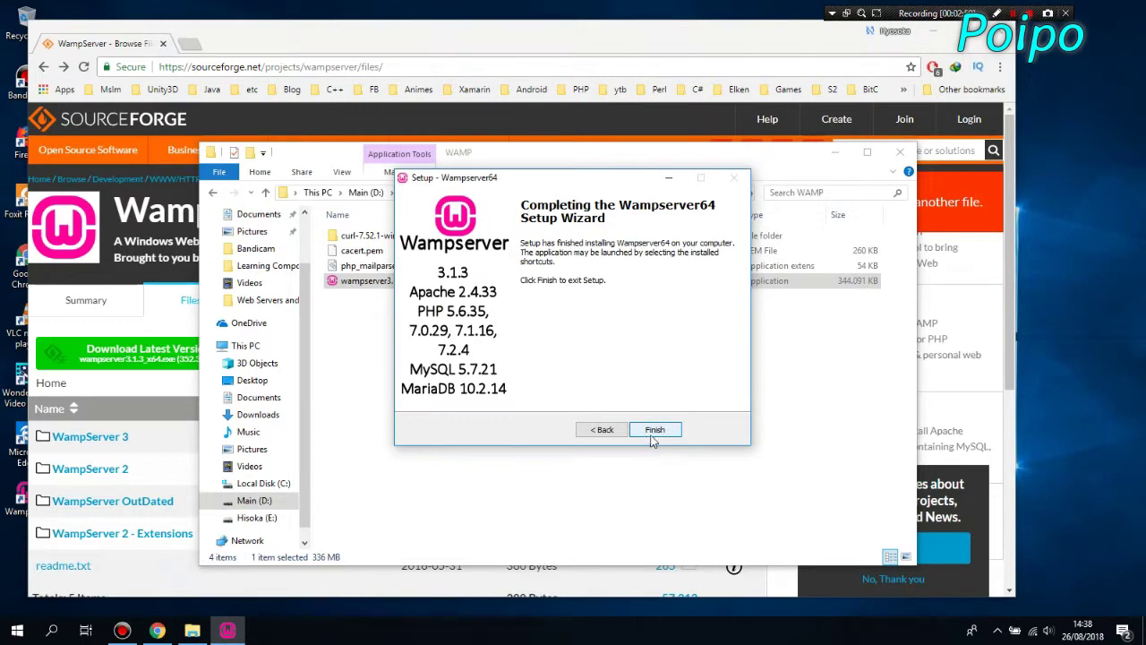
pyautogui.click(657, 431)
pyautogui.click(470, 400)
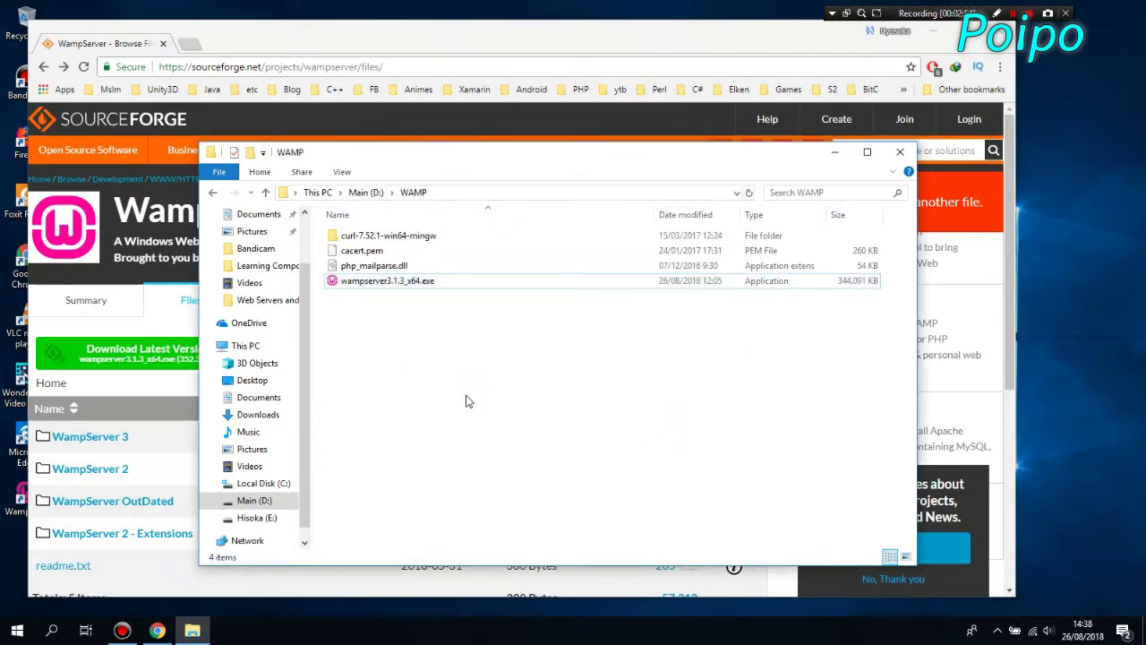
pyautogui.press('super')
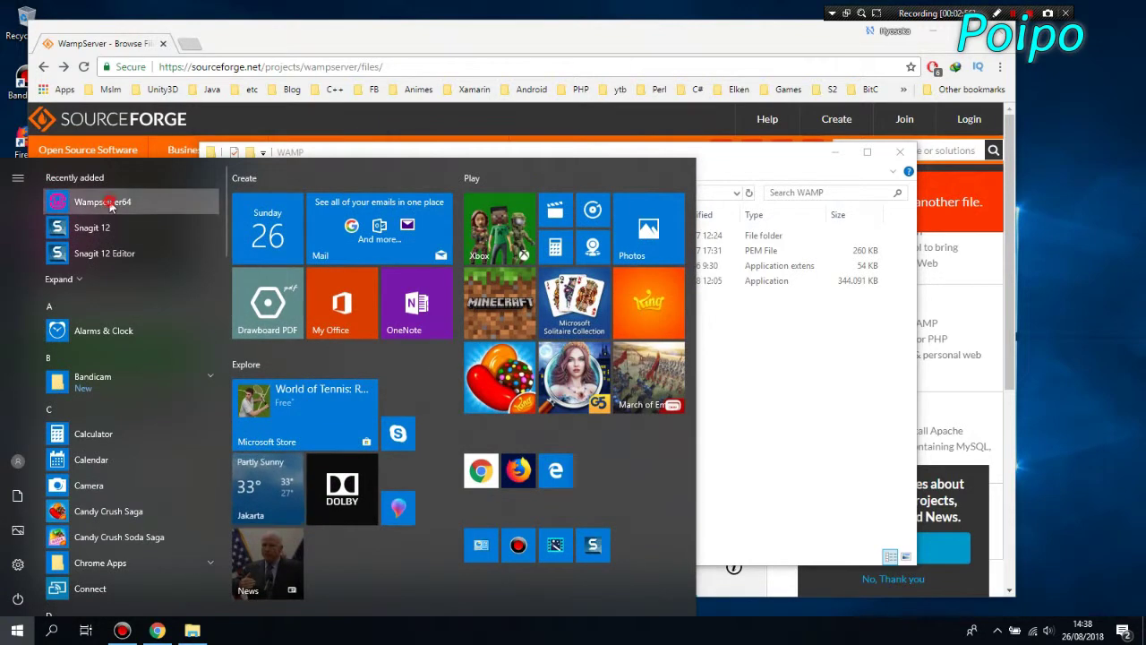
pyautogui.click(109, 202)
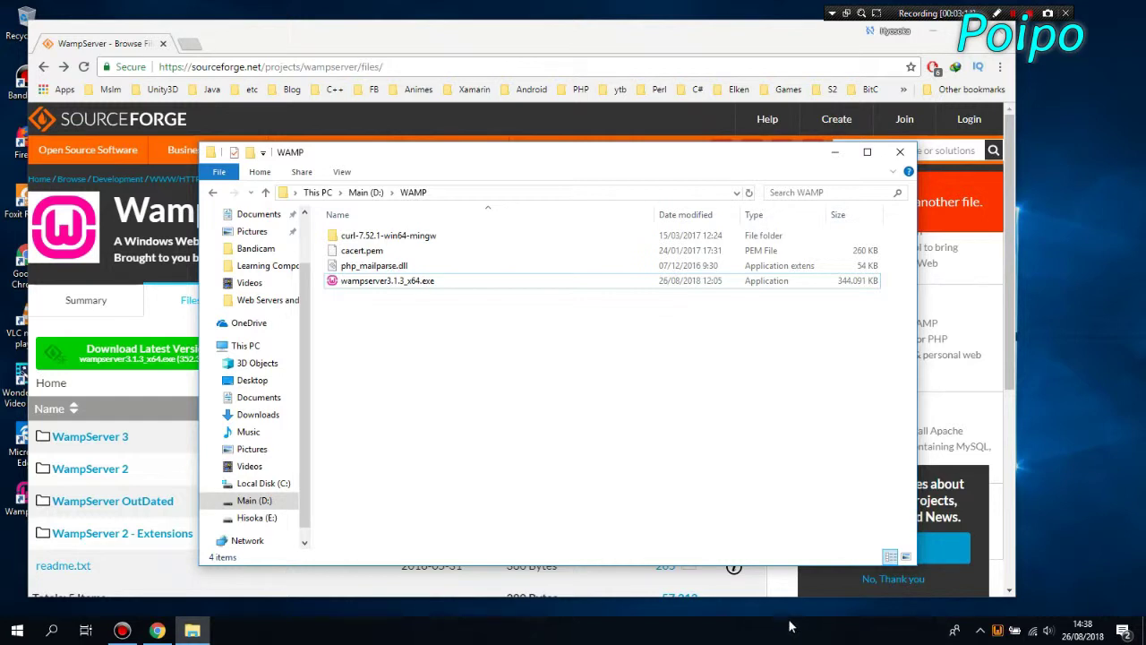
# Open phpMyAdmin from WampServer's notification area menu to check it, and close its browser tab.
pyautogui.moveTo(987, 632); pyautogui.dragTo(1003, 608)
pyautogui.click(999, 602)
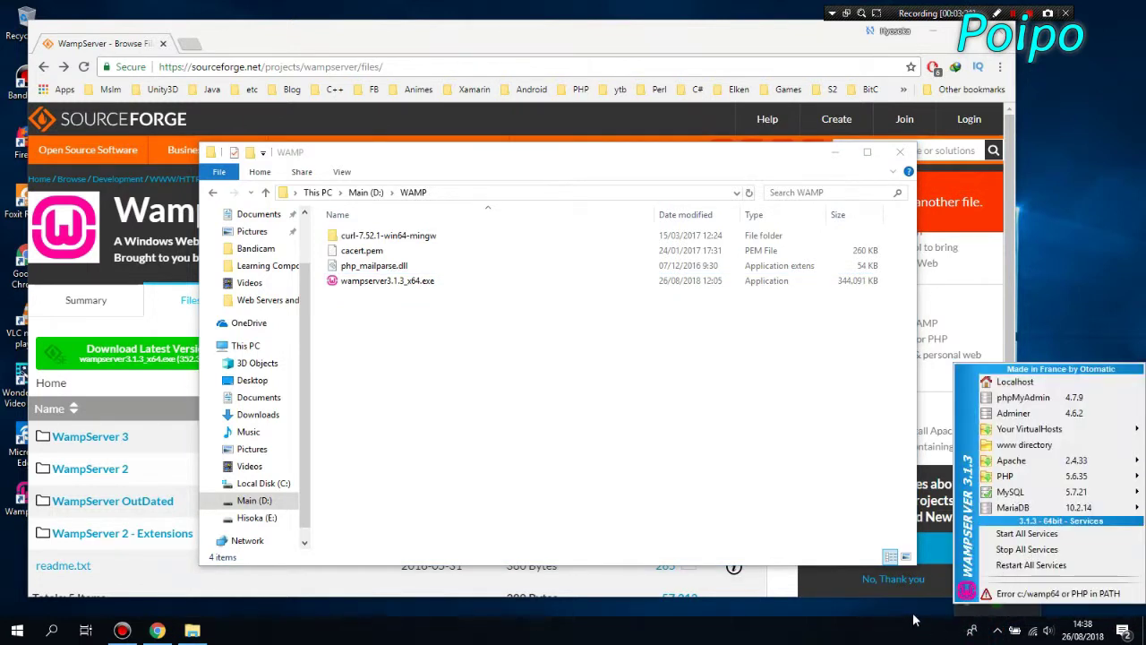
pyautogui.click(914, 618)
pyautogui.click(997, 630)
pyautogui.click(1002, 606)
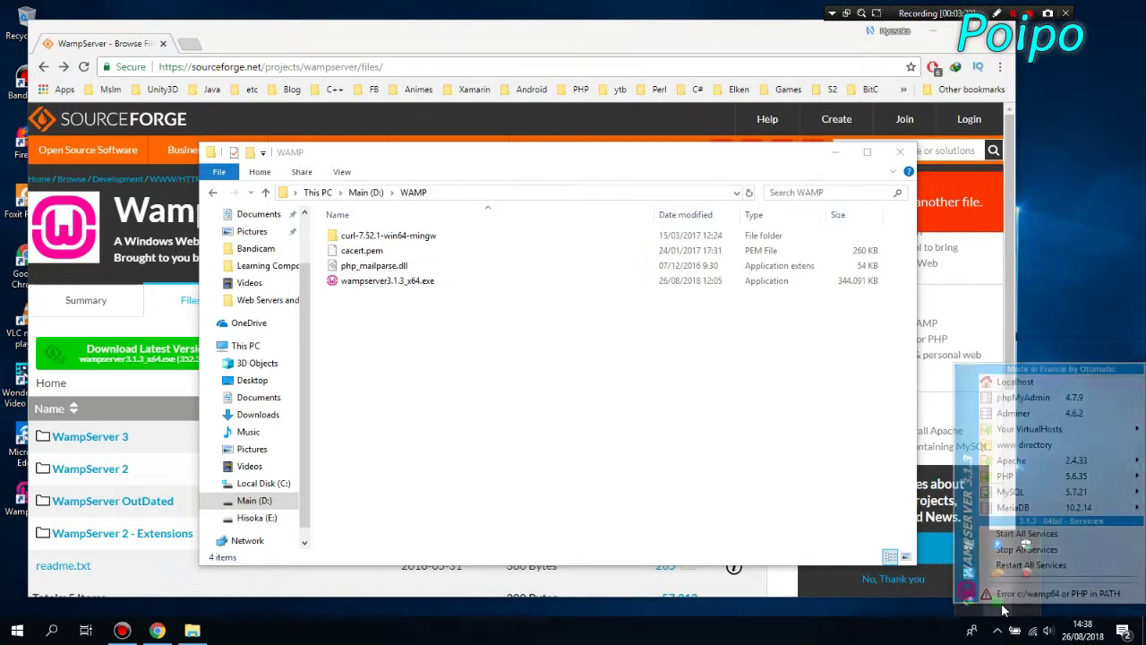
pyautogui.click(1041, 398)
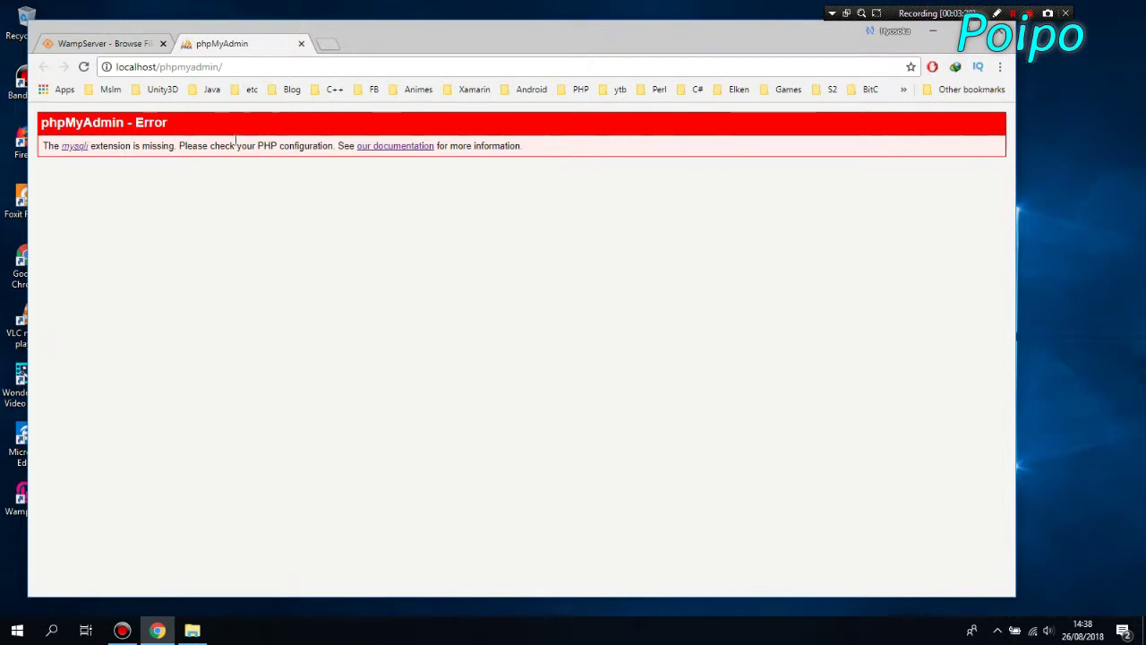
pyautogui.click(302, 43)
# Switch WampServer's PHP version to 7.2.4.
pyautogui.click(997, 630)
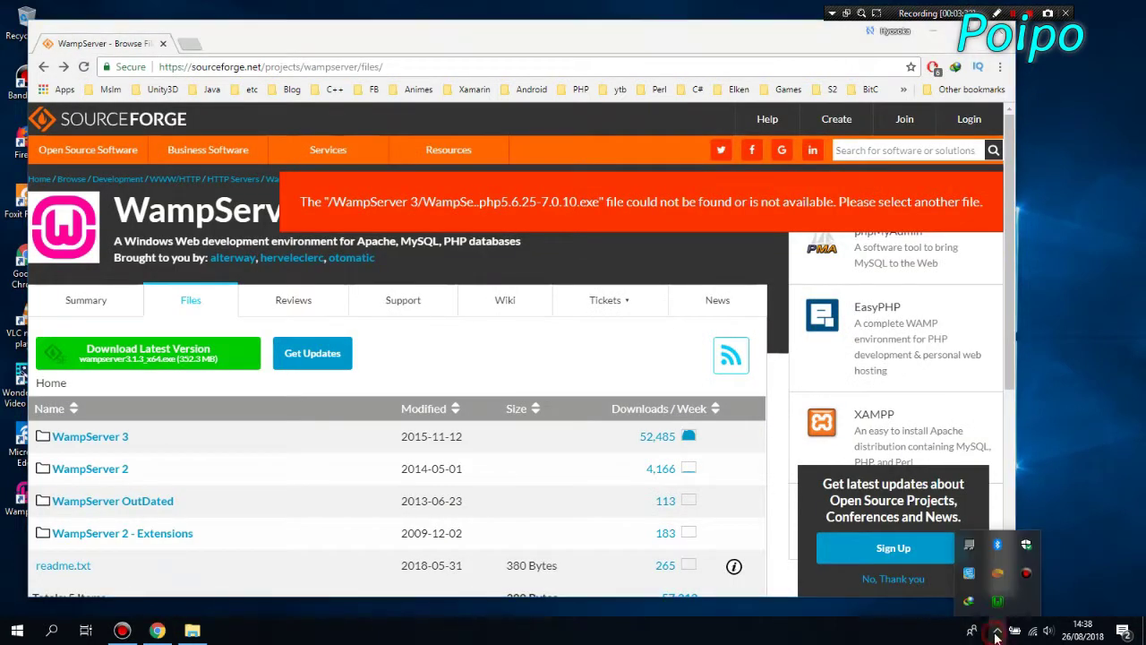
pyautogui.click(999, 601)
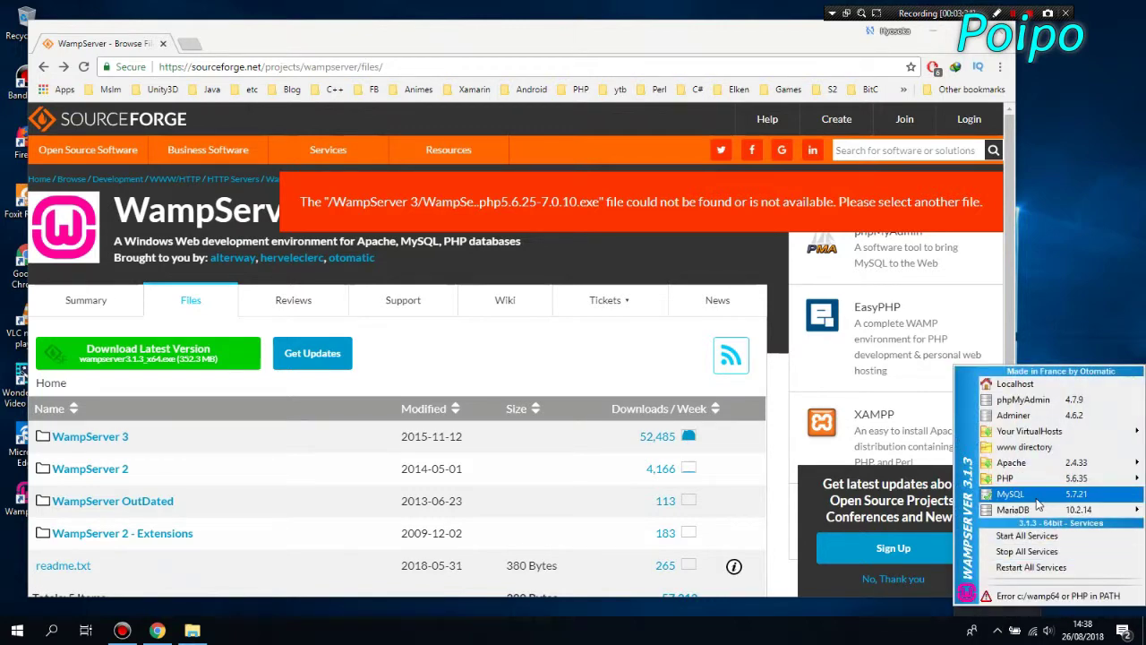
pyautogui.moveTo(1041, 486)
pyautogui.moveTo(922, 481)
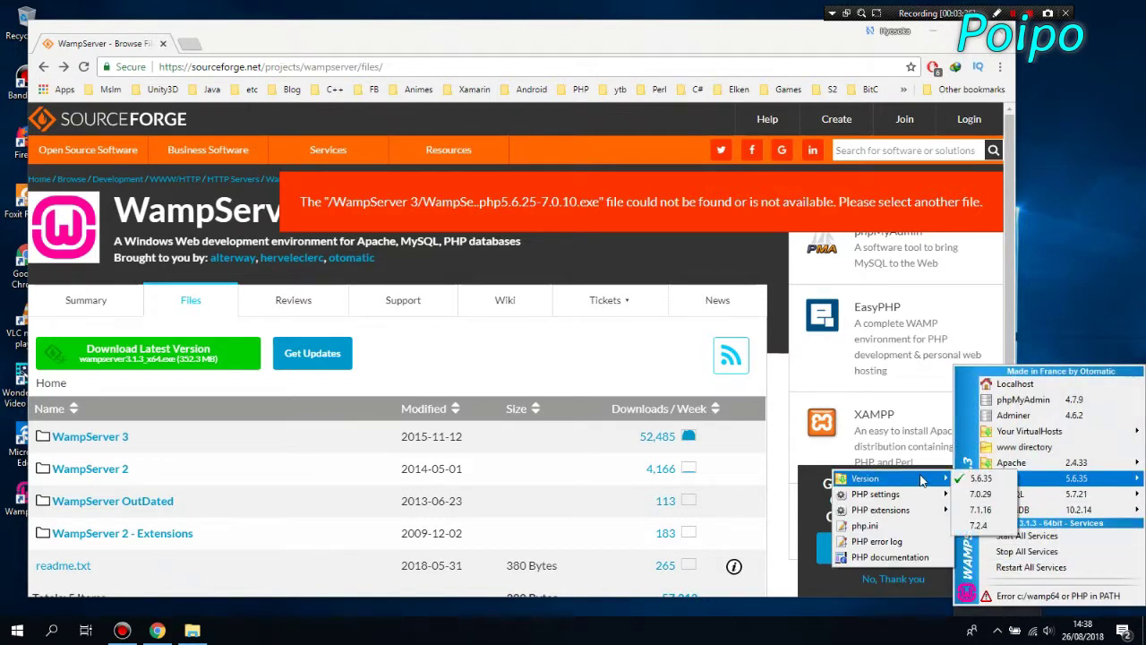
pyautogui.click(1002, 526)
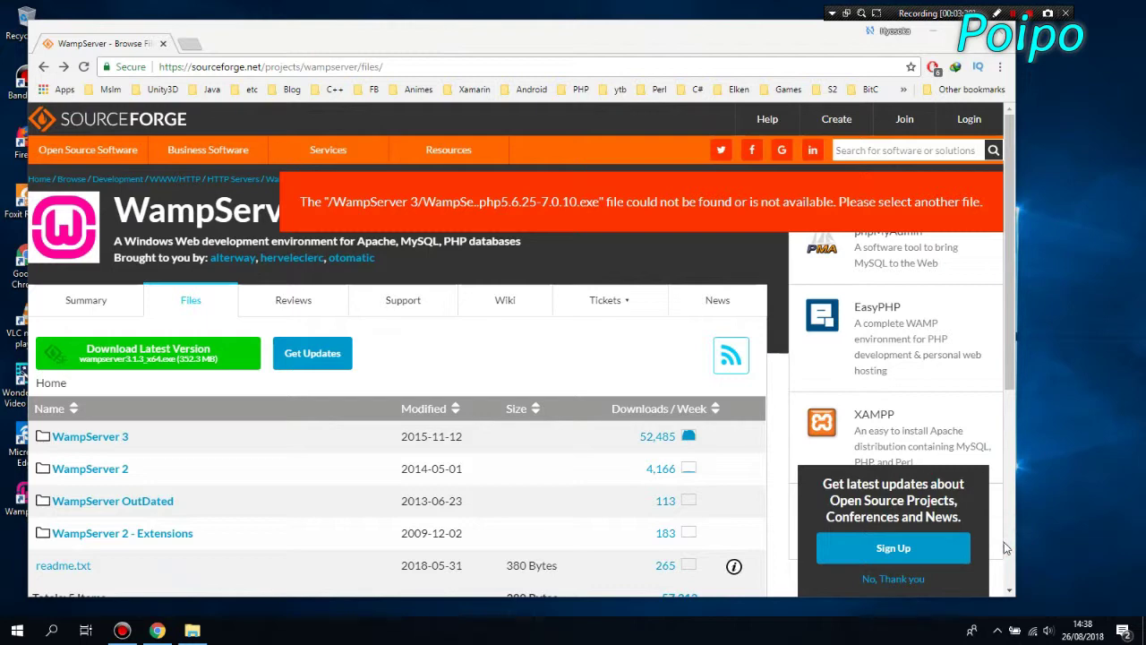
pyautogui.click(999, 630)
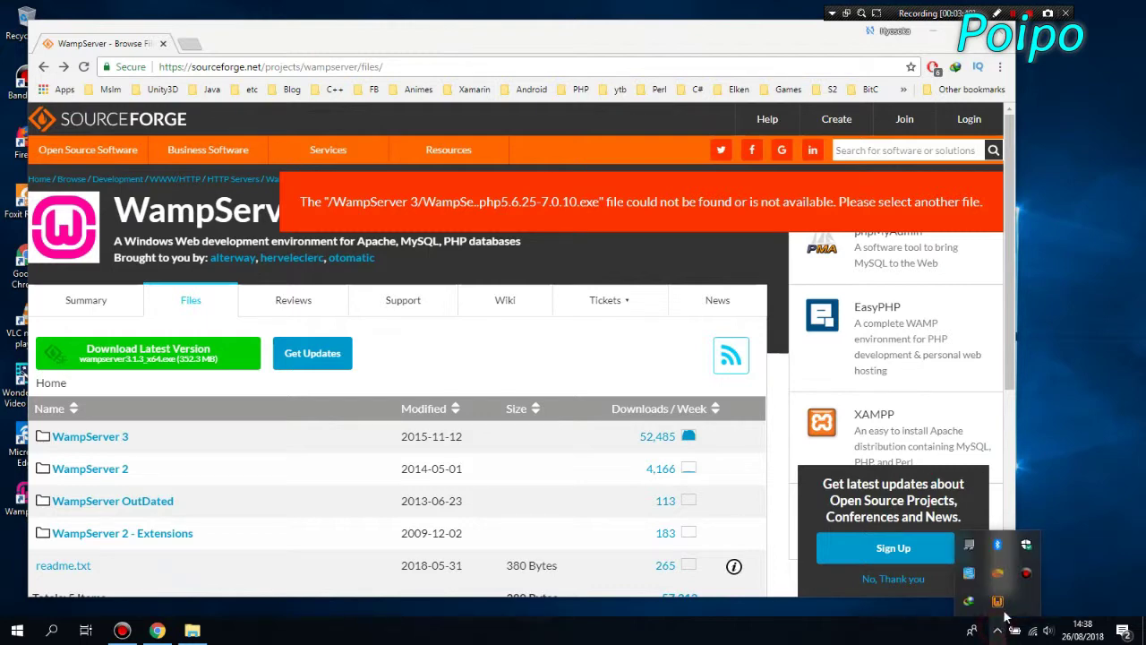
pyautogui.click(999, 601)
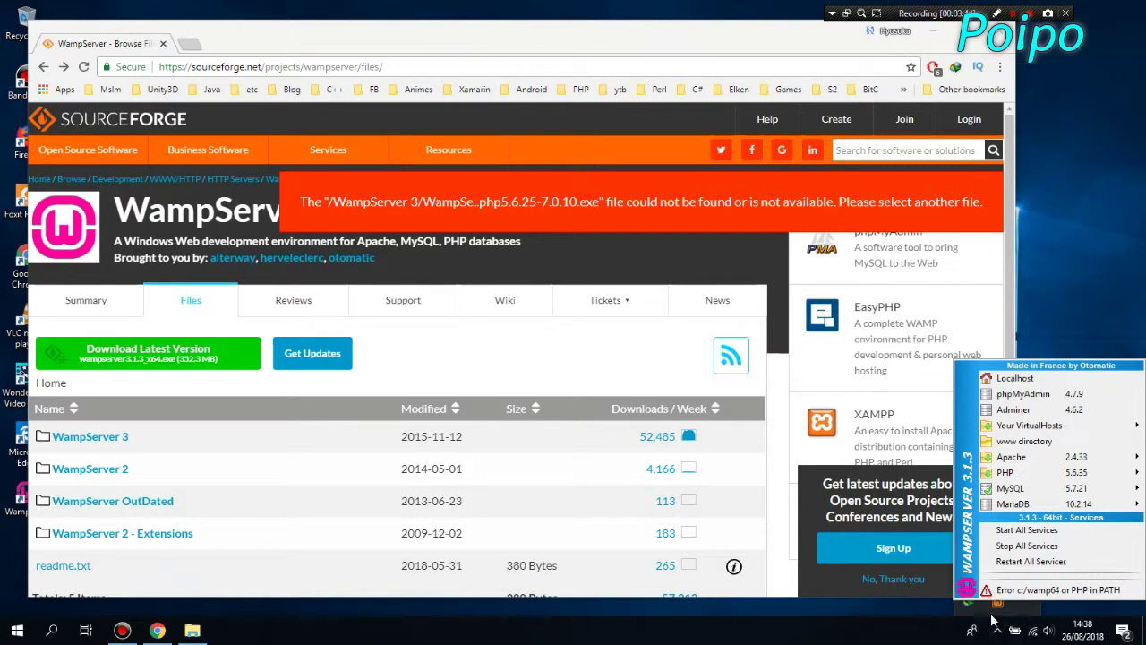
pyautogui.click(997, 631)
pyautogui.click(996, 634)
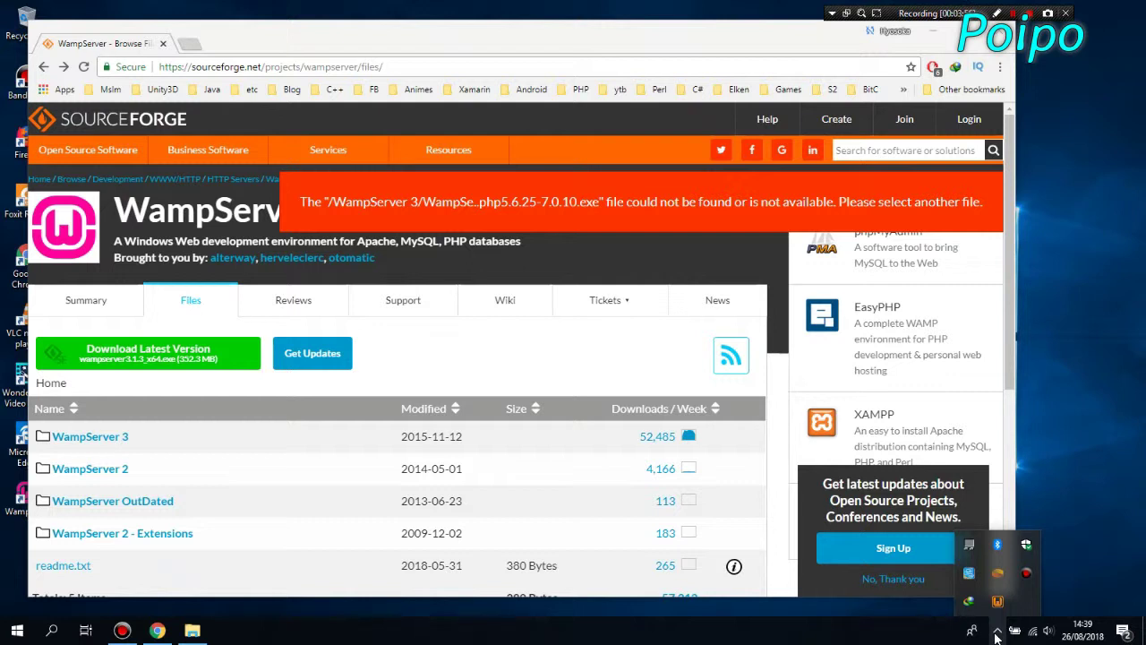
pyautogui.click(1011, 14)
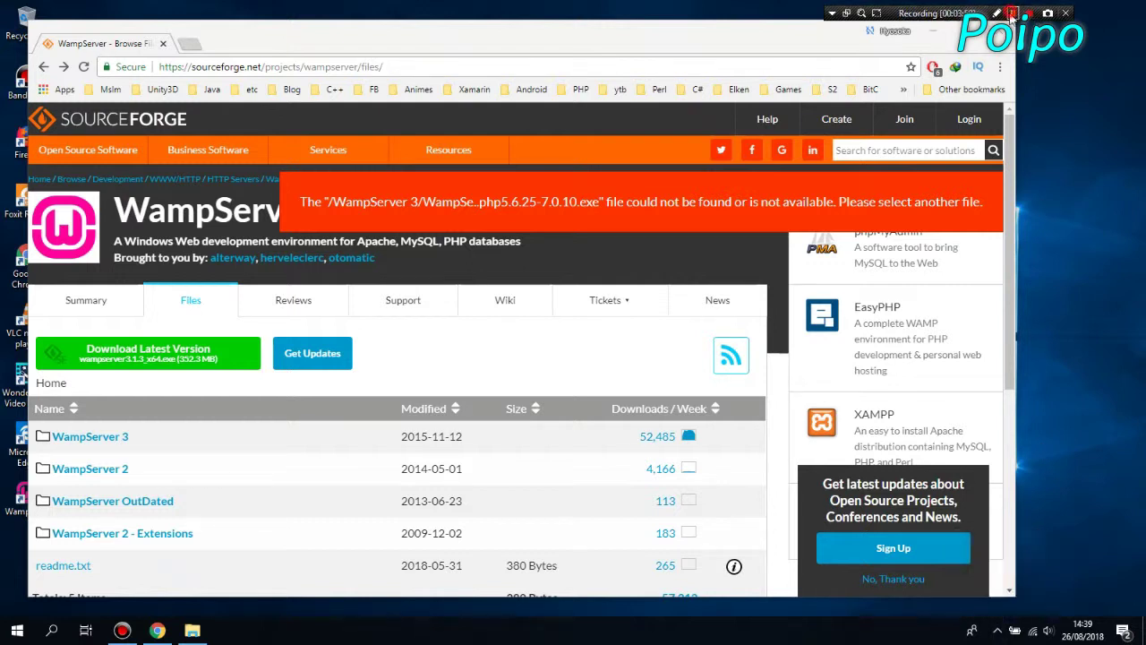
# Check the active PHP version in WampServer's notification area menu and reopen phpMyAdmin.
pyautogui.click(997, 631)
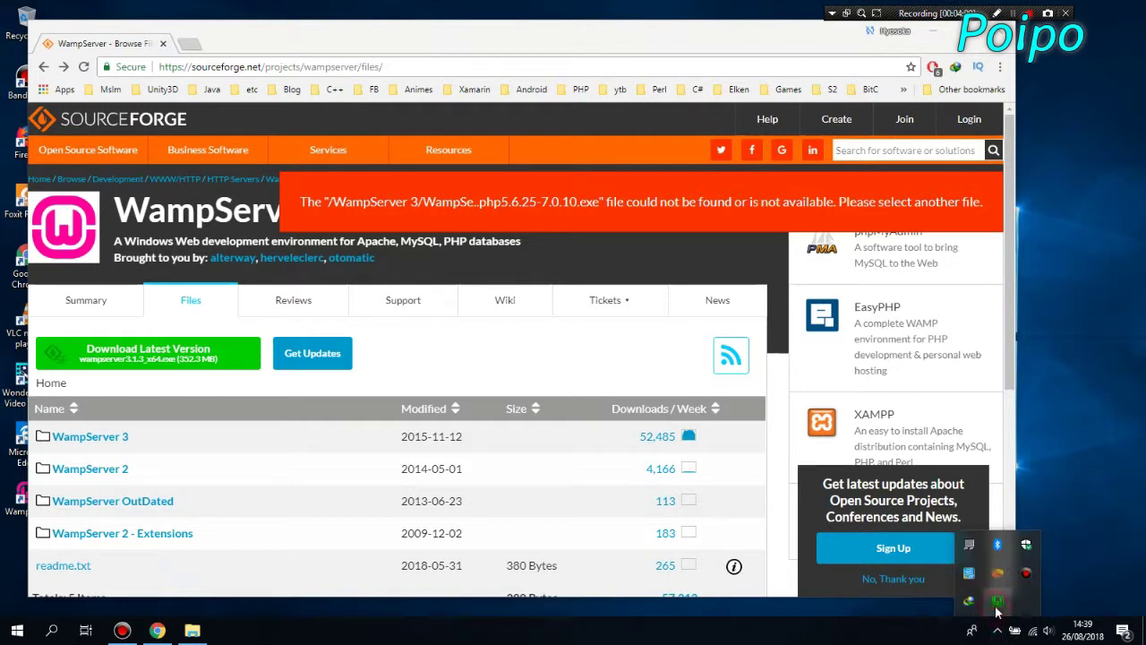
pyautogui.click(997, 603)
pyautogui.moveTo(1007, 478)
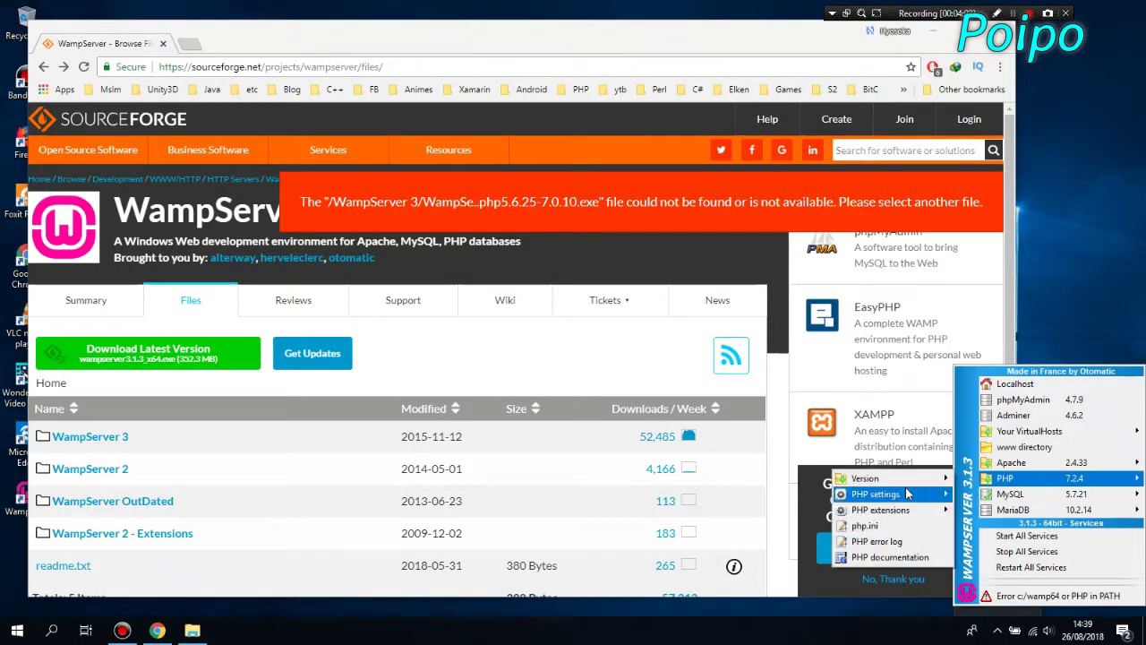
pyautogui.moveTo(906, 484)
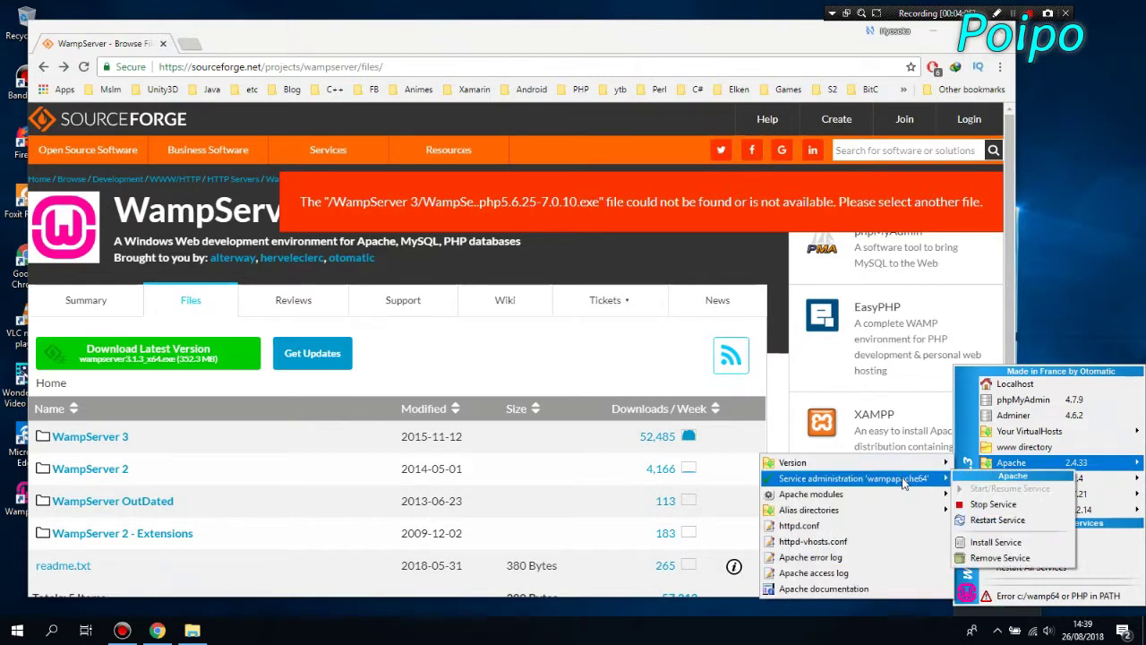
pyautogui.click(1023, 400)
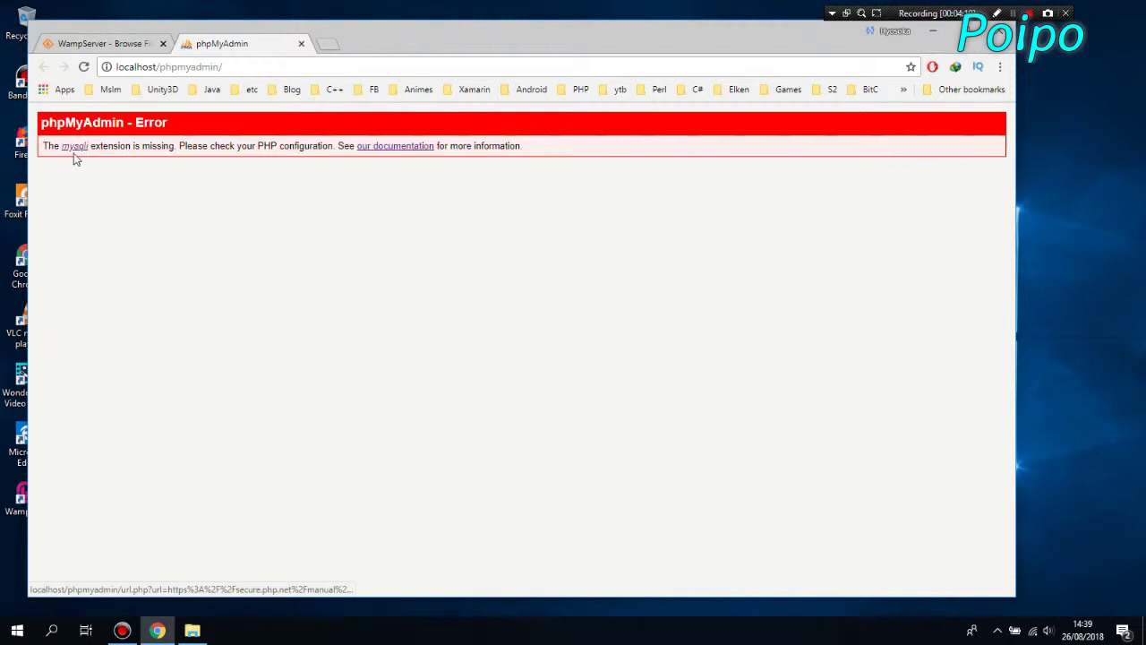
pyautogui.click(1013, 13)
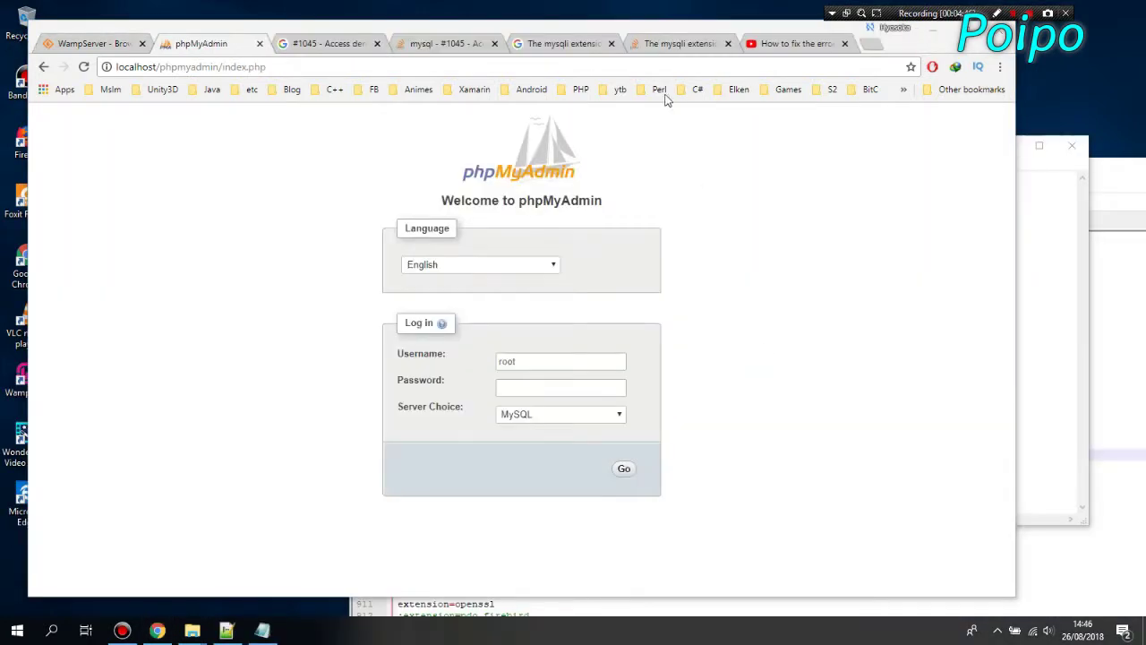
# Close the Stack Overflow tabs on error #1045 and the missing mysqli extension, and return to phpMyAdmin.
pyautogui.click(494, 43)
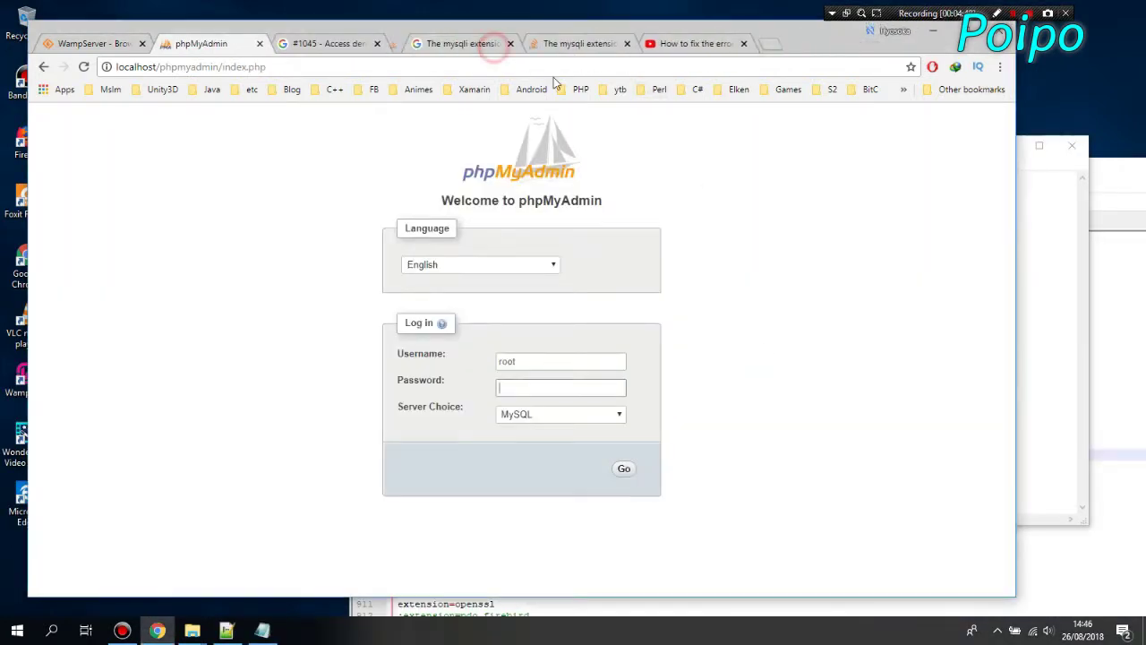
pyautogui.click(539, 43)
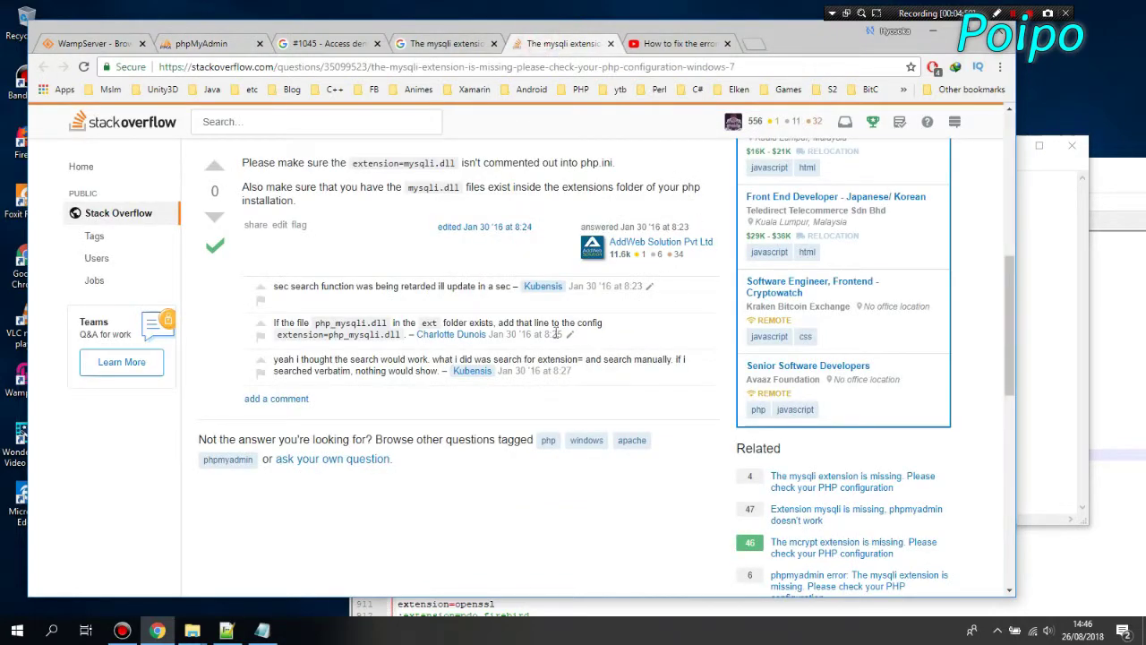
pyautogui.scroll(4, 550, 191)
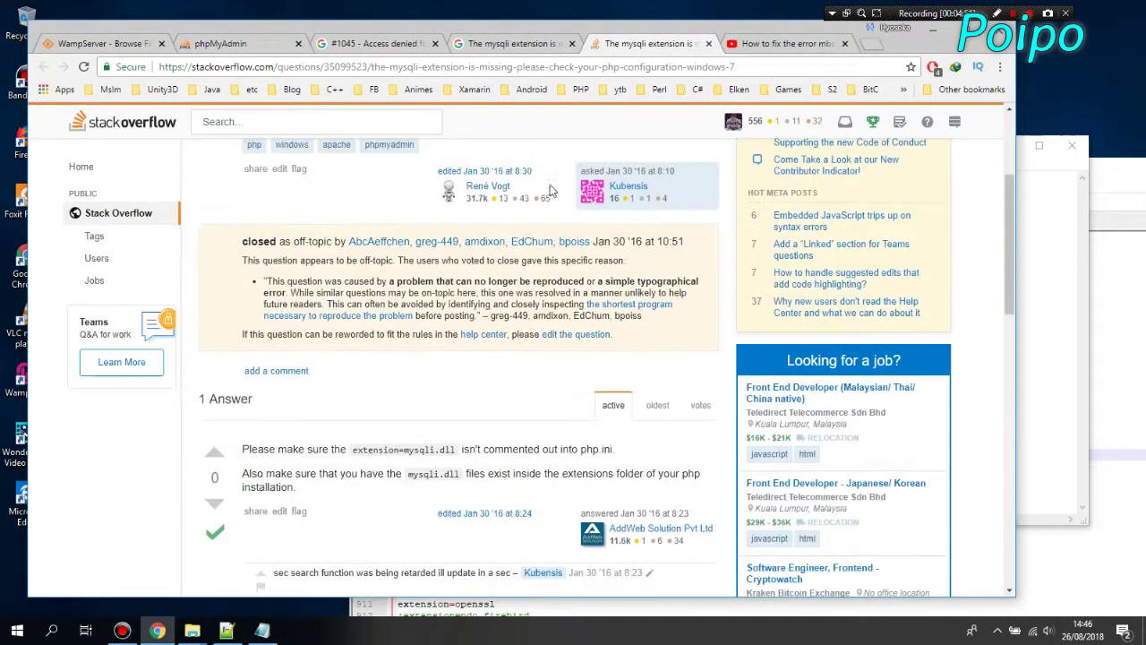
pyautogui.click(708, 43)
pyautogui.click(258, 42)
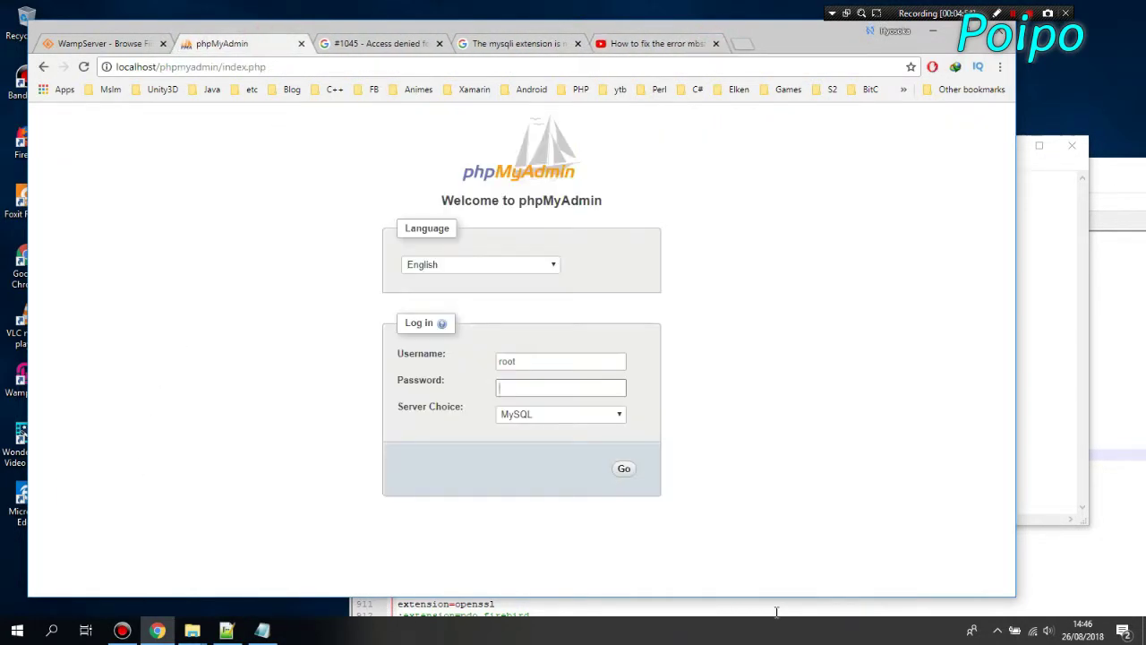
# Examine the additional launch options of the recently added Wampserver64 app and check its notification area icon.
pyautogui.click(998, 630)
pyautogui.click(134, 473)
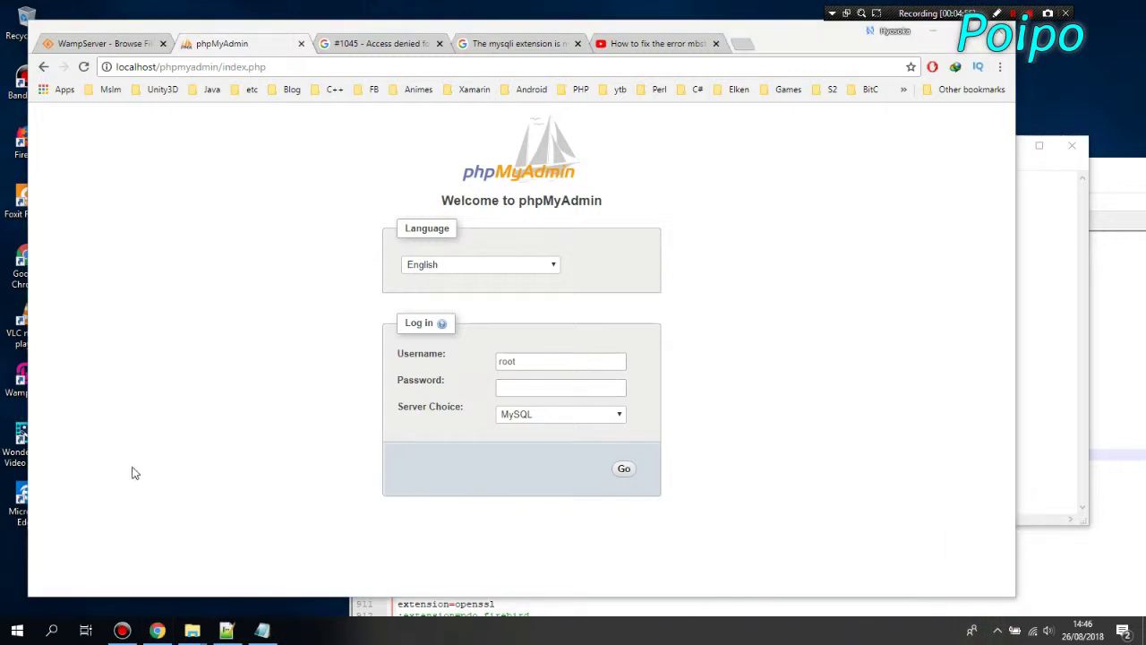
pyautogui.press('super')
pyautogui.rightClick(85, 200)
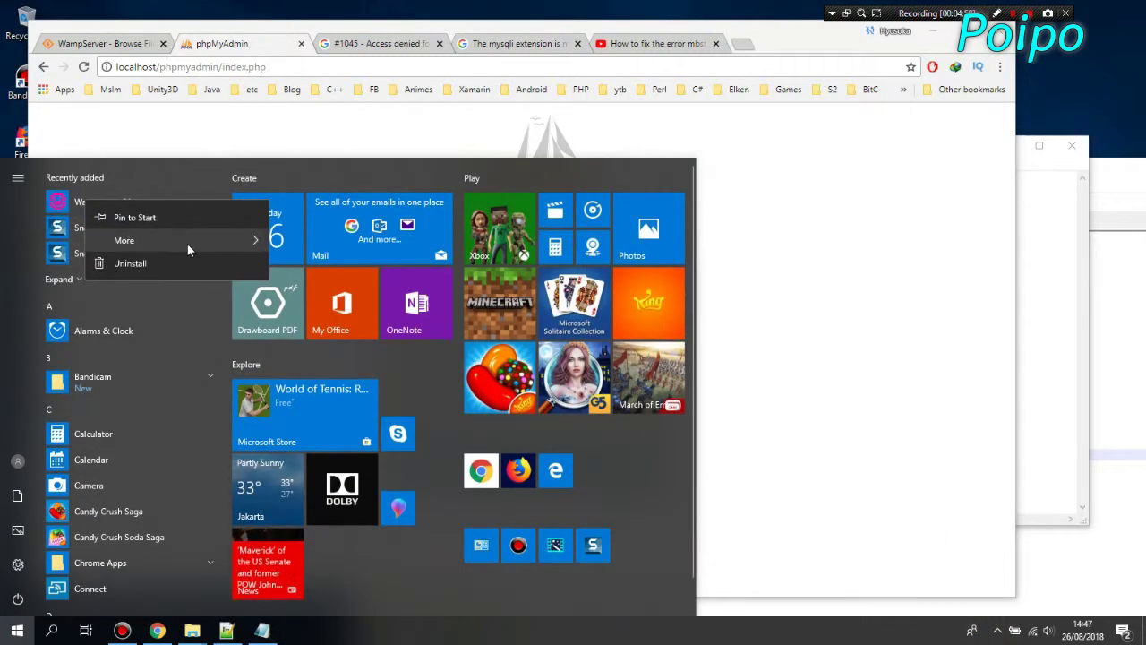
pyautogui.moveTo(187, 244)
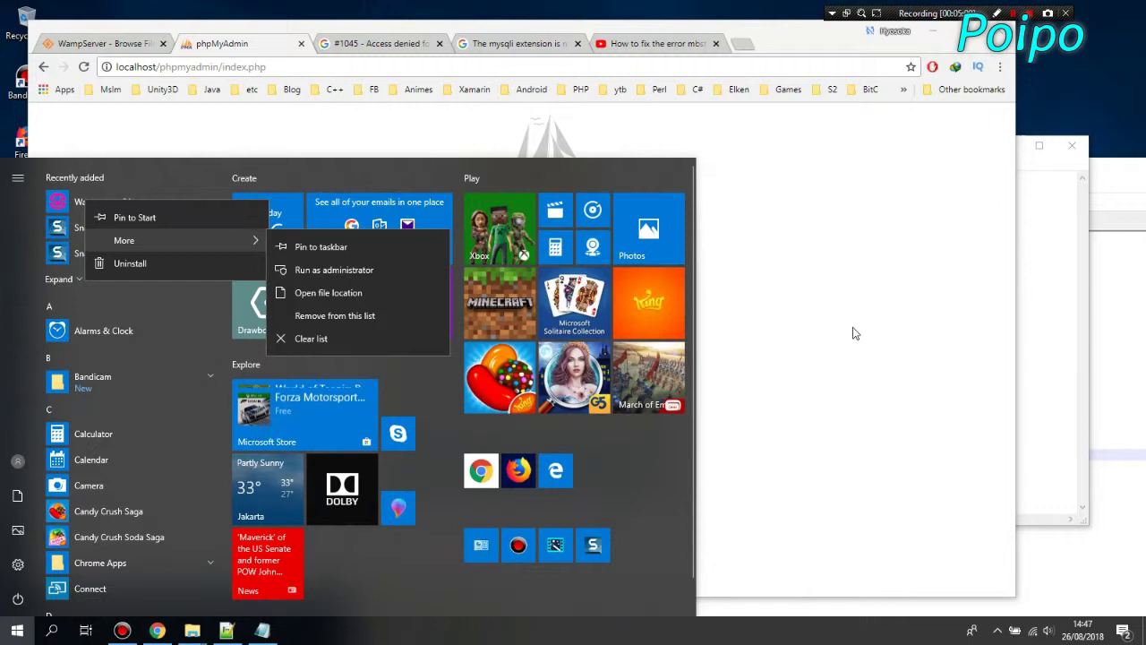
pyautogui.click(853, 333)
pyautogui.click(997, 630)
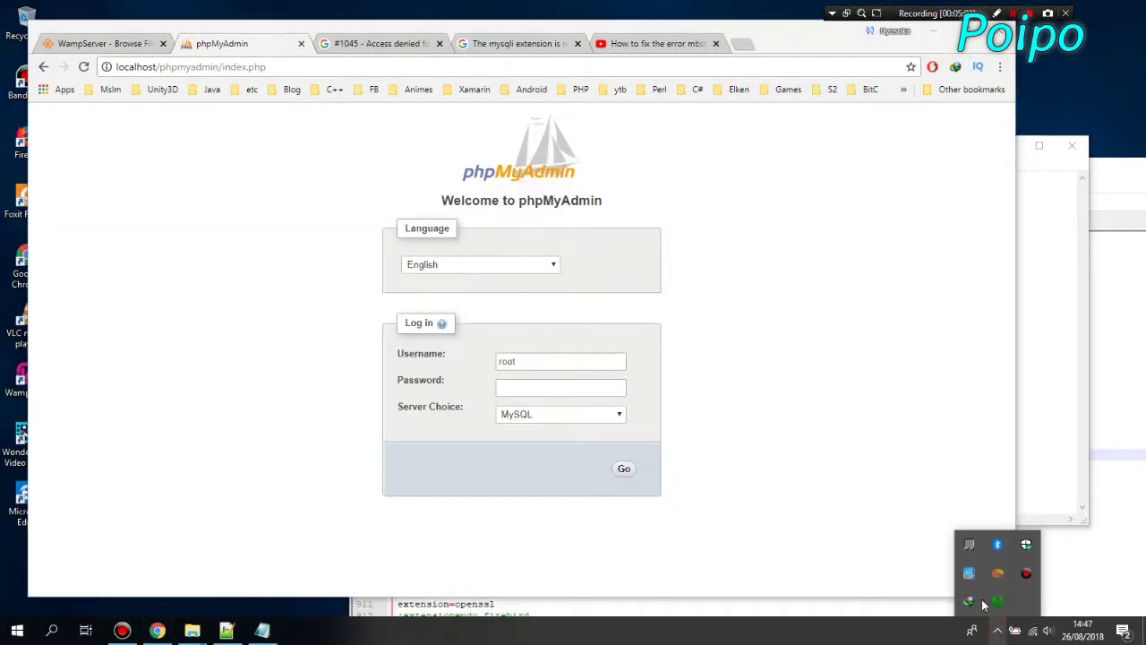
pyautogui.click(857, 438)
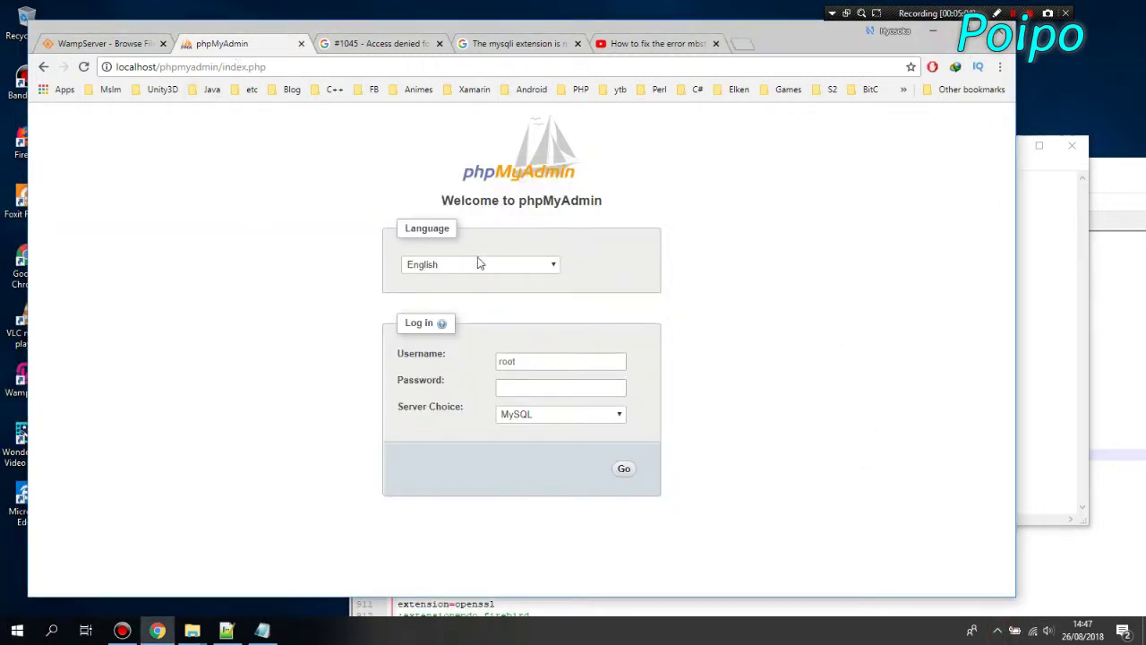
# Log in to phpMyAdmin as root with the MySQL server selected, leaving the password field blank.
pyautogui.click(518, 417)
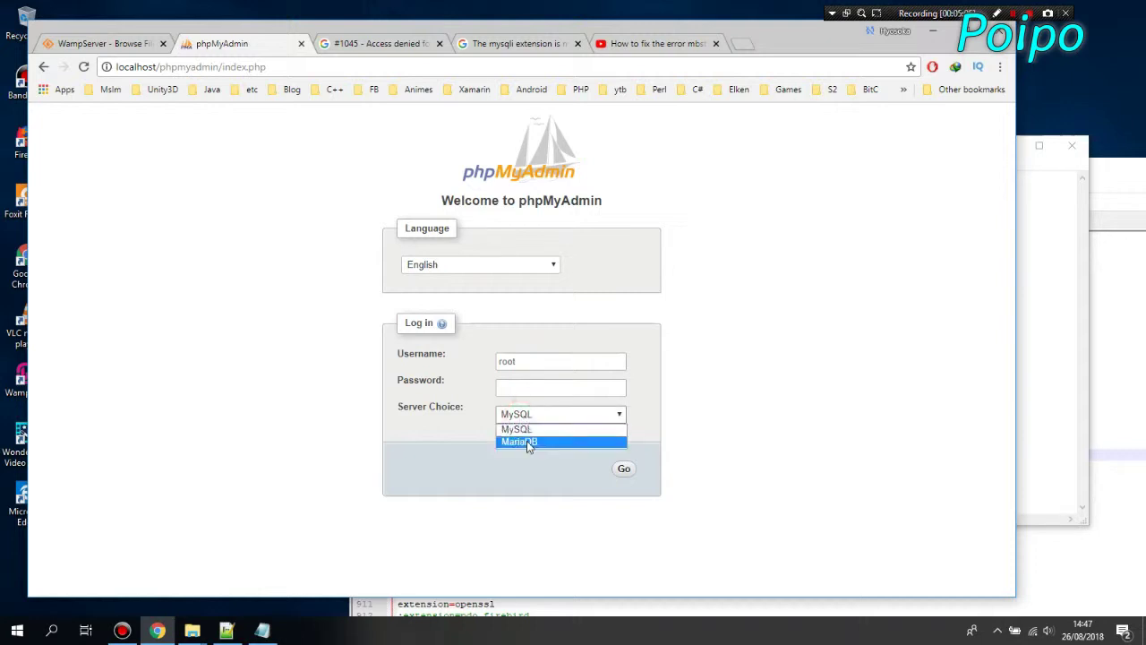
pyautogui.click(722, 438)
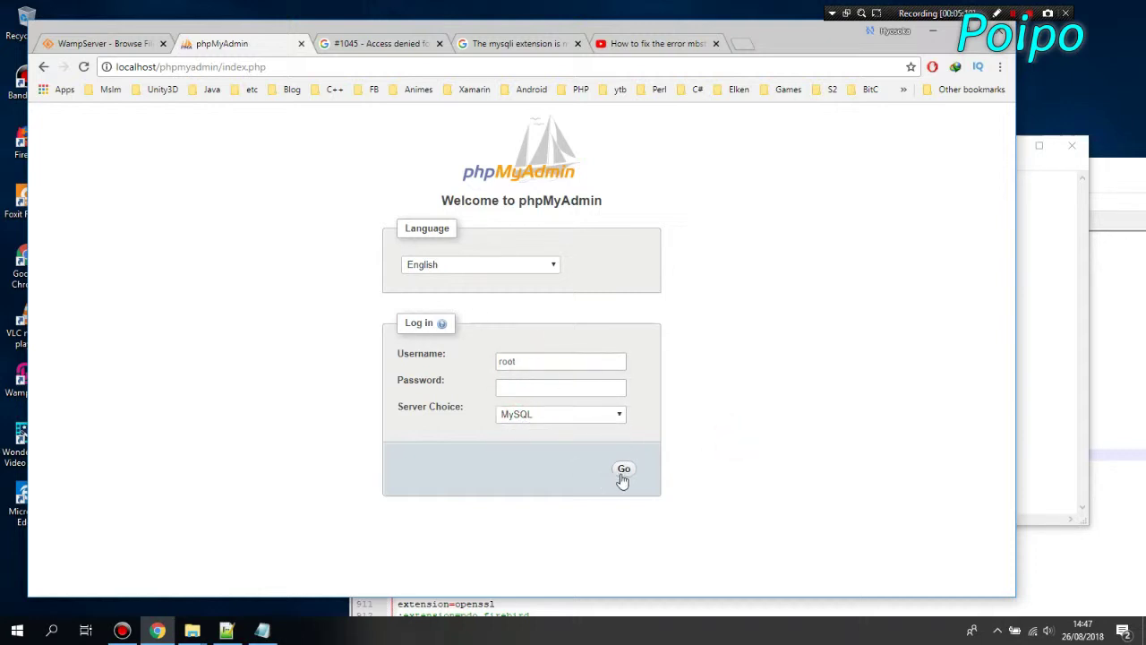
pyautogui.click(530, 361)
pyautogui.click(768, 394)
pyautogui.click(624, 468)
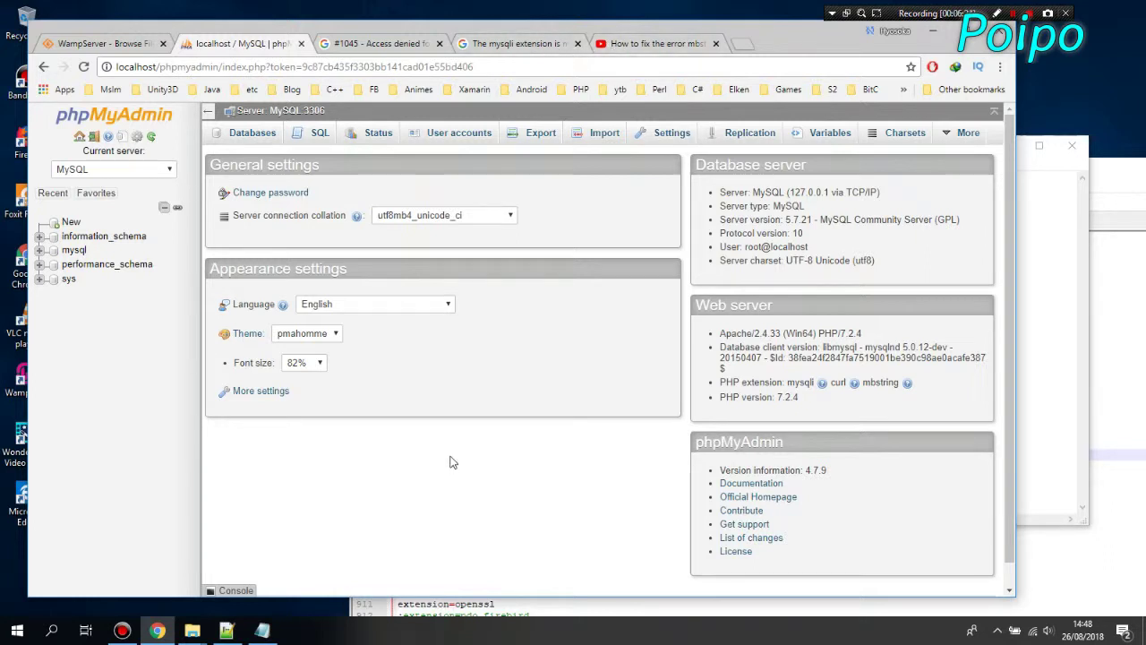
# In File Explorer's "dll windows 10 pro" folder, examine the replaced-old folder and the msvcp120.zip and vcruntime140.zip archives.
pyautogui.moveTo(192, 630)
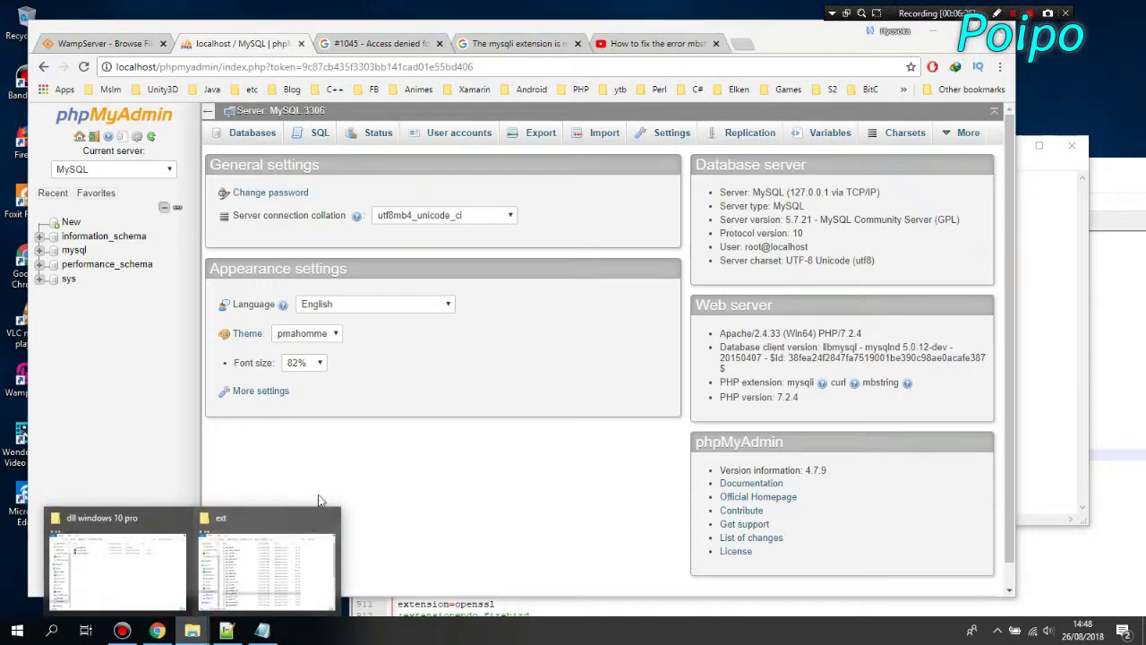
pyautogui.click(154, 551)
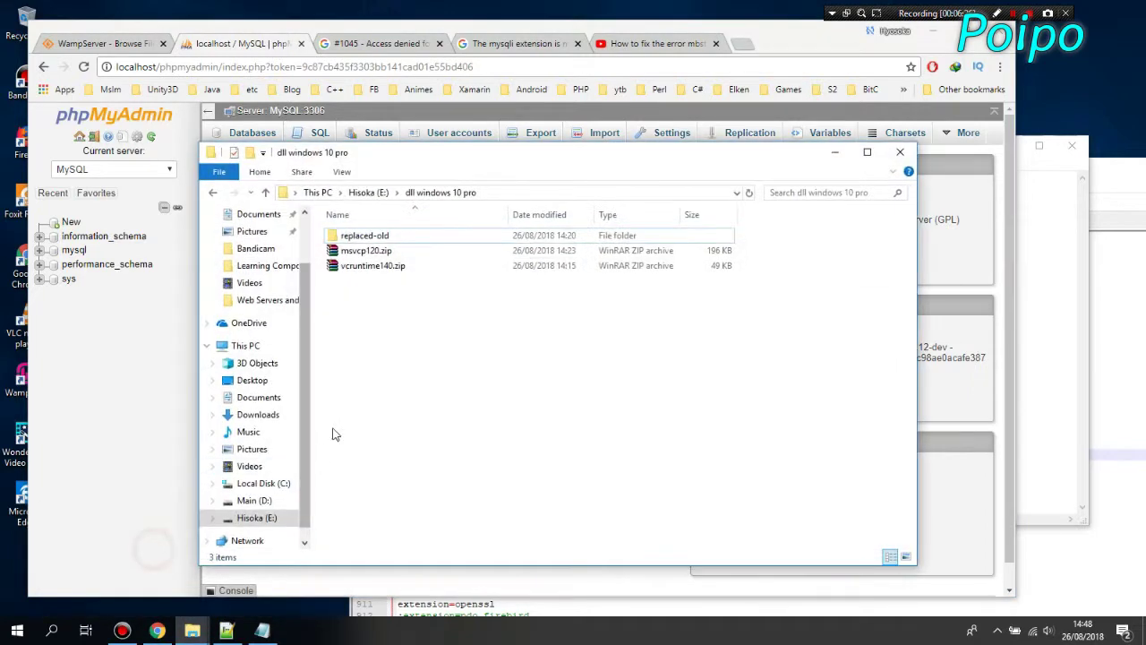
pyautogui.doubleClick(394, 239)
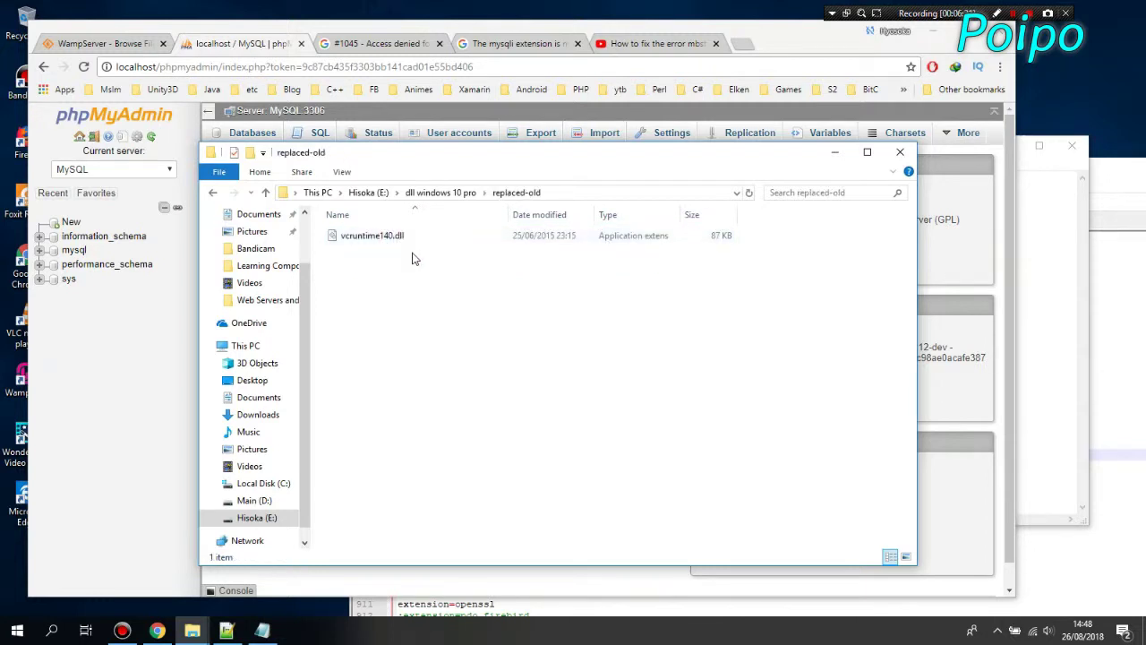
pyautogui.click(431, 196)
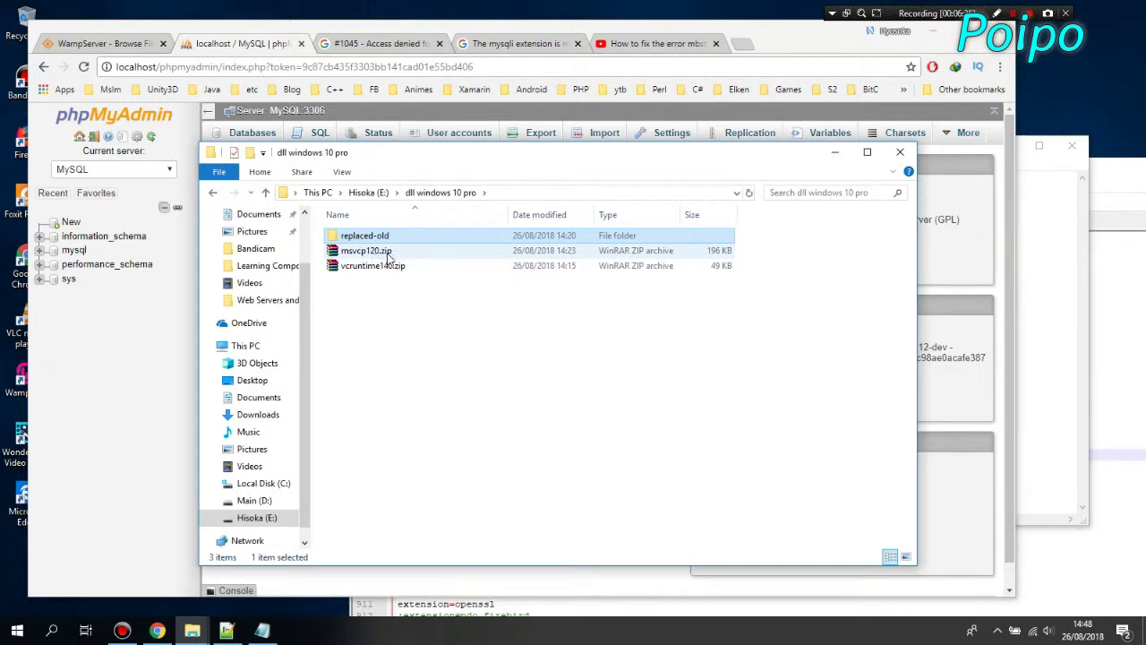
pyautogui.click(512, 374)
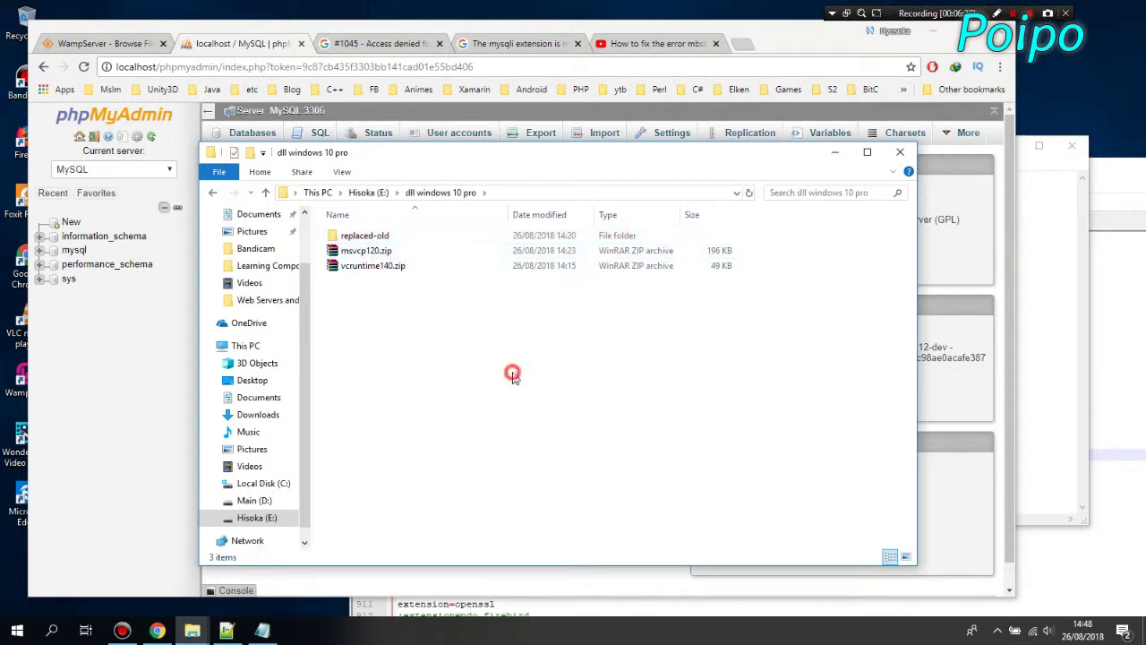
pyautogui.click(397, 265)
pyautogui.click(390, 251)
pyautogui.click(378, 266)
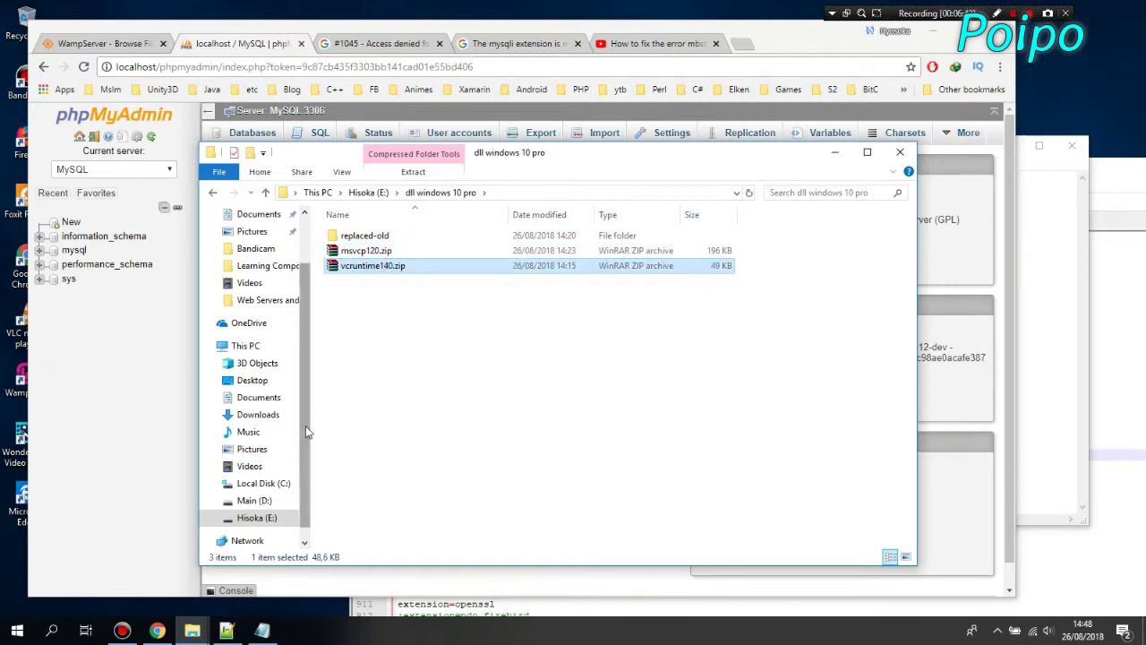
# Open the C:\Windows\System32 folder and look through its contents.
pyautogui.click(282, 483)
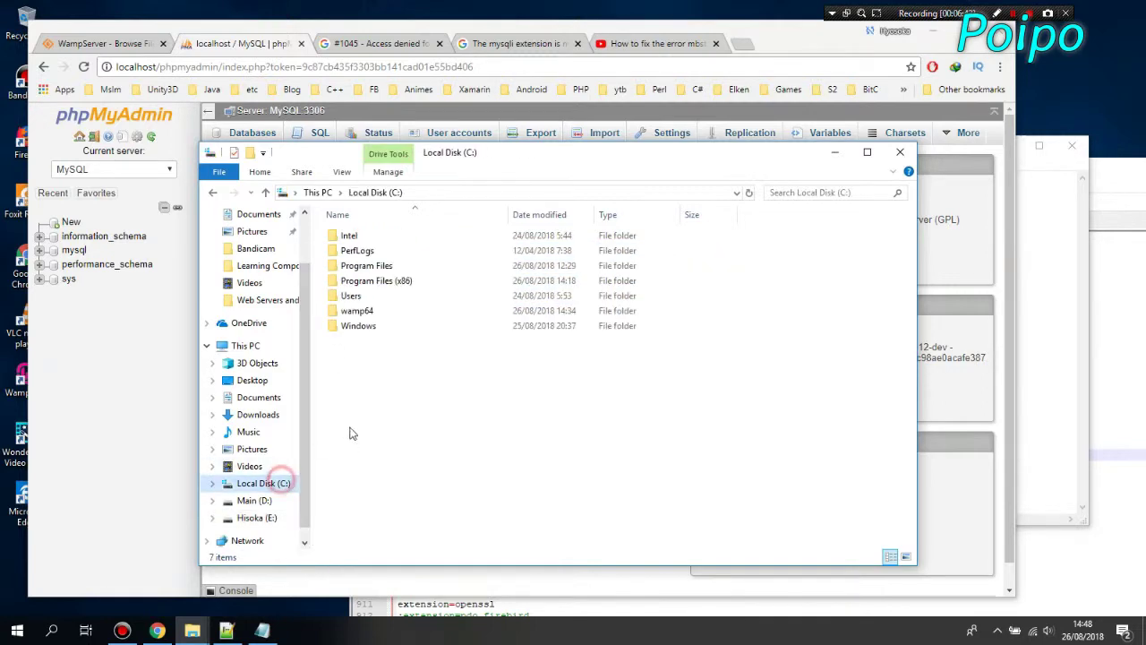
pyautogui.doubleClick(376, 326)
pyautogui.scroll(-2, 446, 433)
pyautogui.scroll(-19, 446, 433)
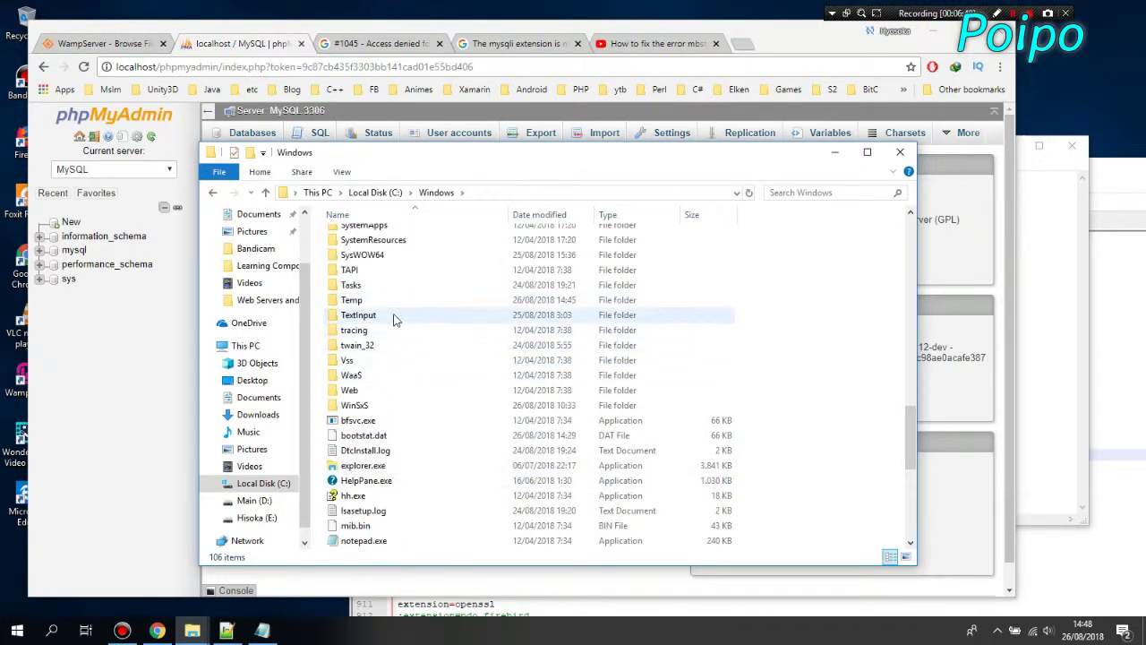
pyautogui.scroll(3, 396, 318)
pyautogui.doubleClick(402, 335)
pyautogui.scroll(-6, 660, 417)
pyautogui.scroll(-20, 757, 390)
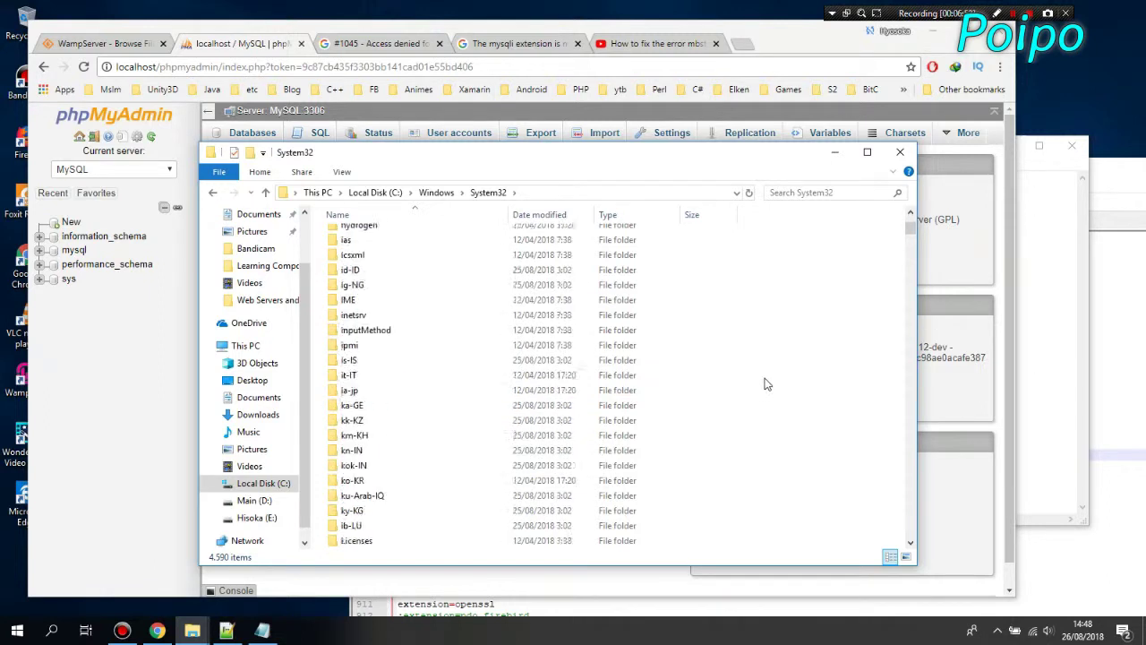
# Search the System32 folder for "m" and move the search results window lower on the desktop.
pyautogui.click(821, 192)
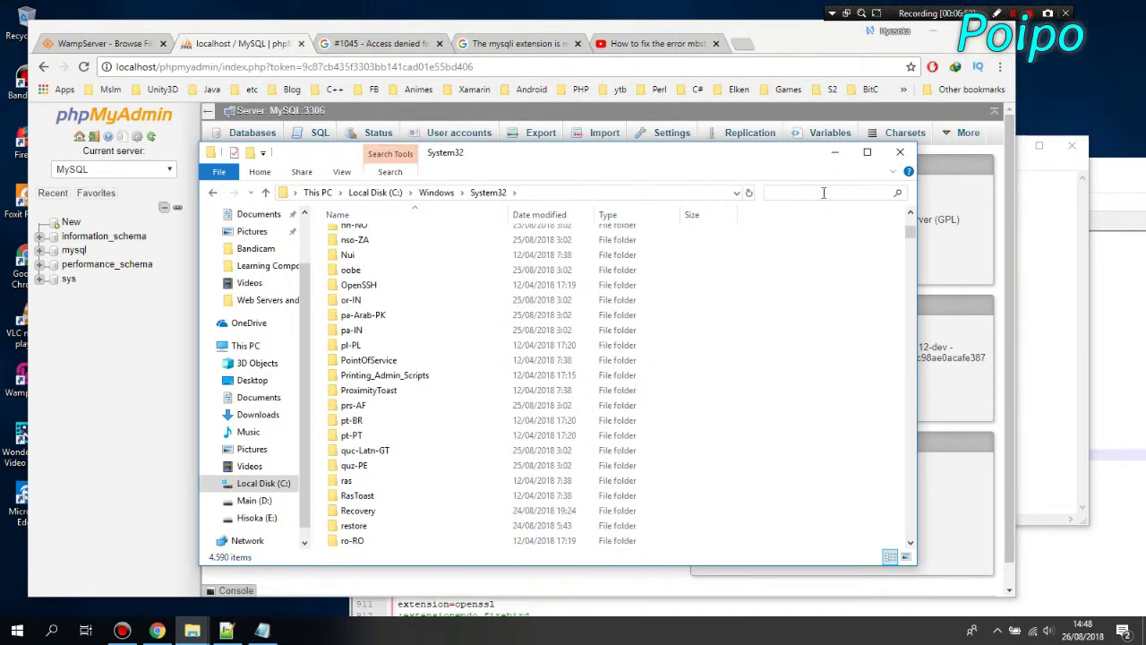
pyautogui.write('mcs')
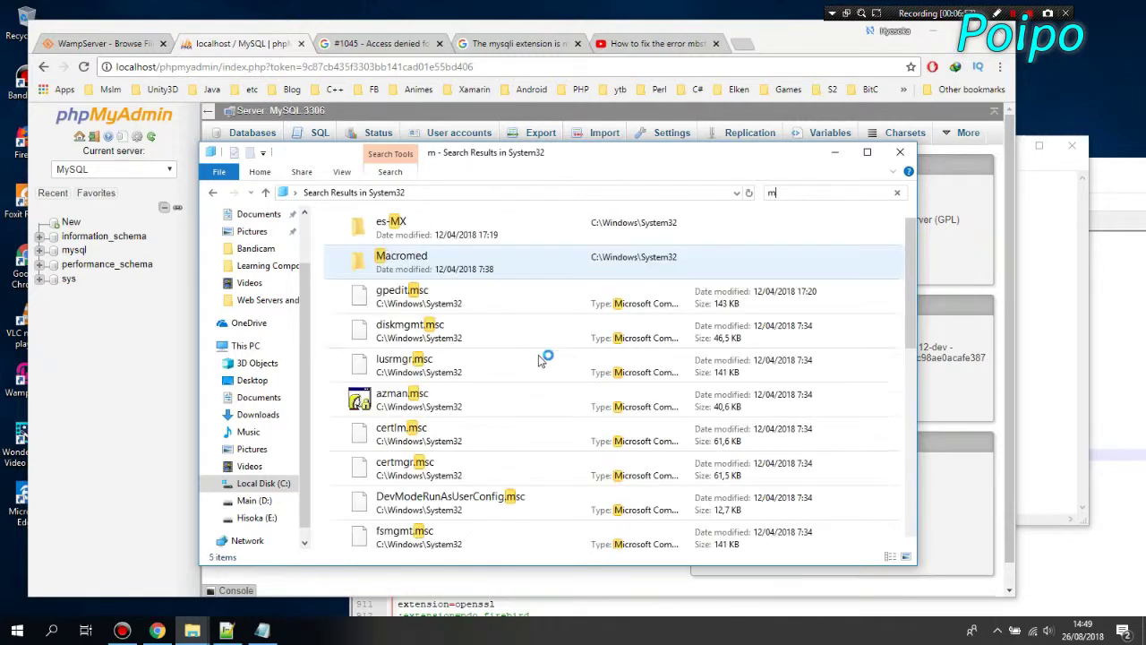
pyautogui.moveTo(489, 154); pyautogui.dragTo(599, 246)
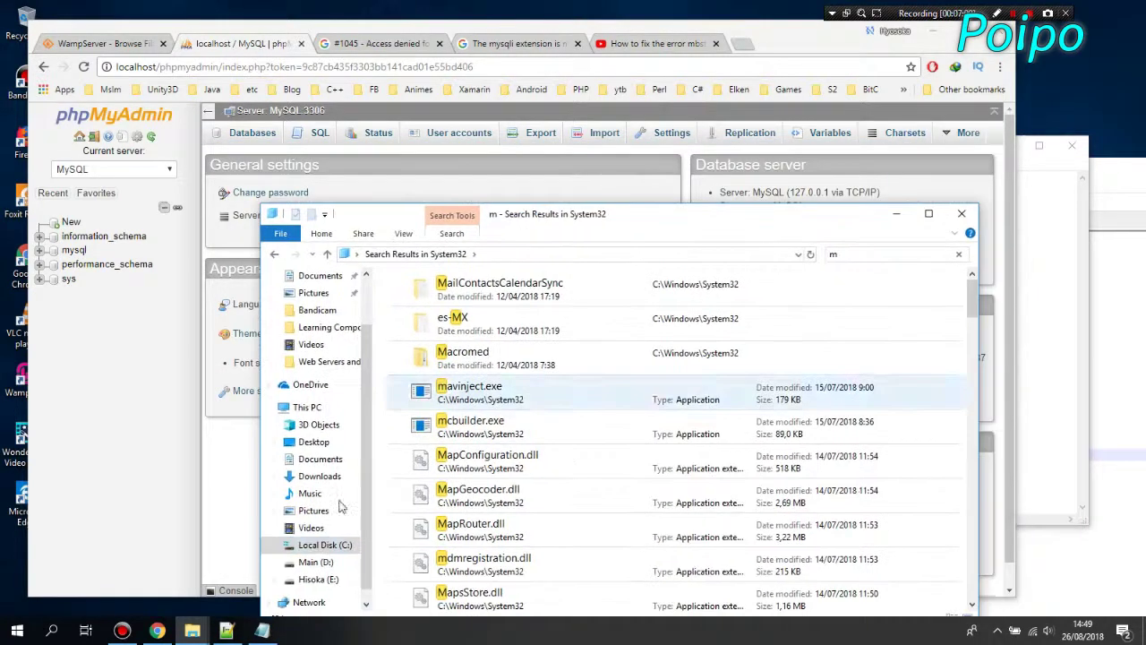
# View the ext folder of wamp64's php7.2.4 and minimise its window.
pyautogui.moveTo(204, 614)
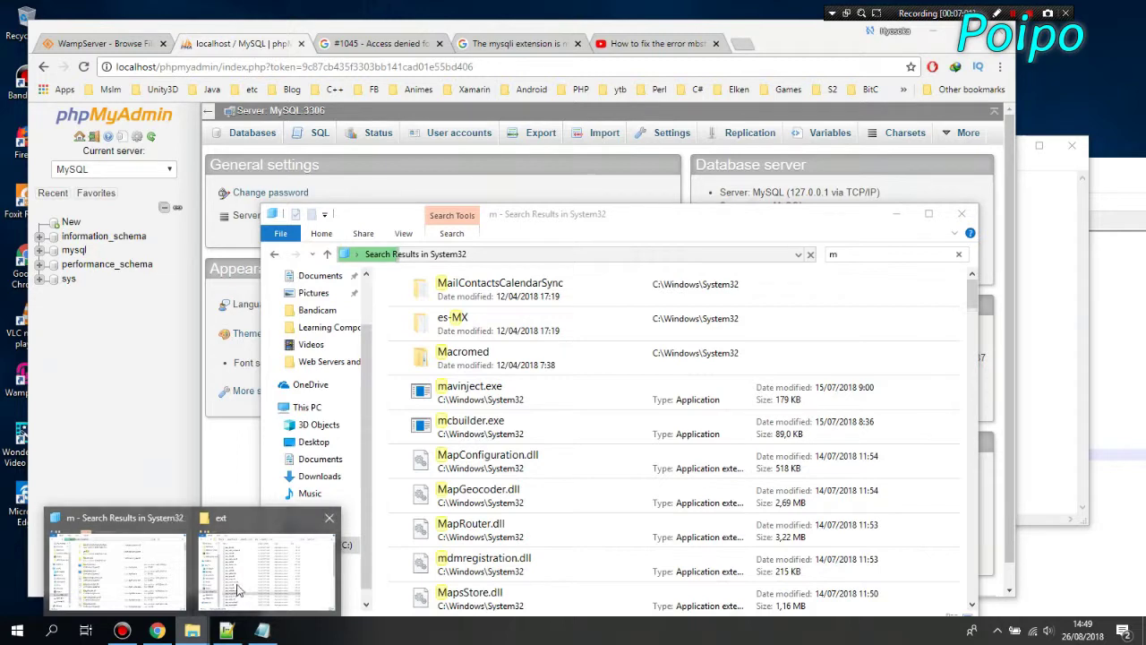
pyautogui.click(240, 578)
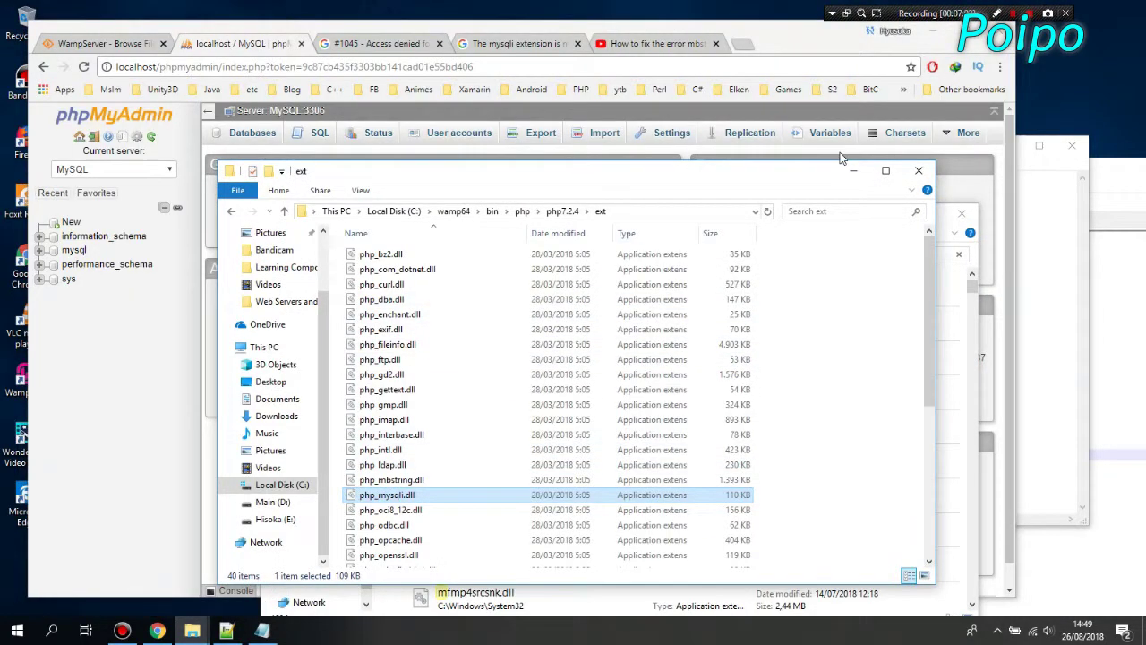
pyautogui.click(854, 170)
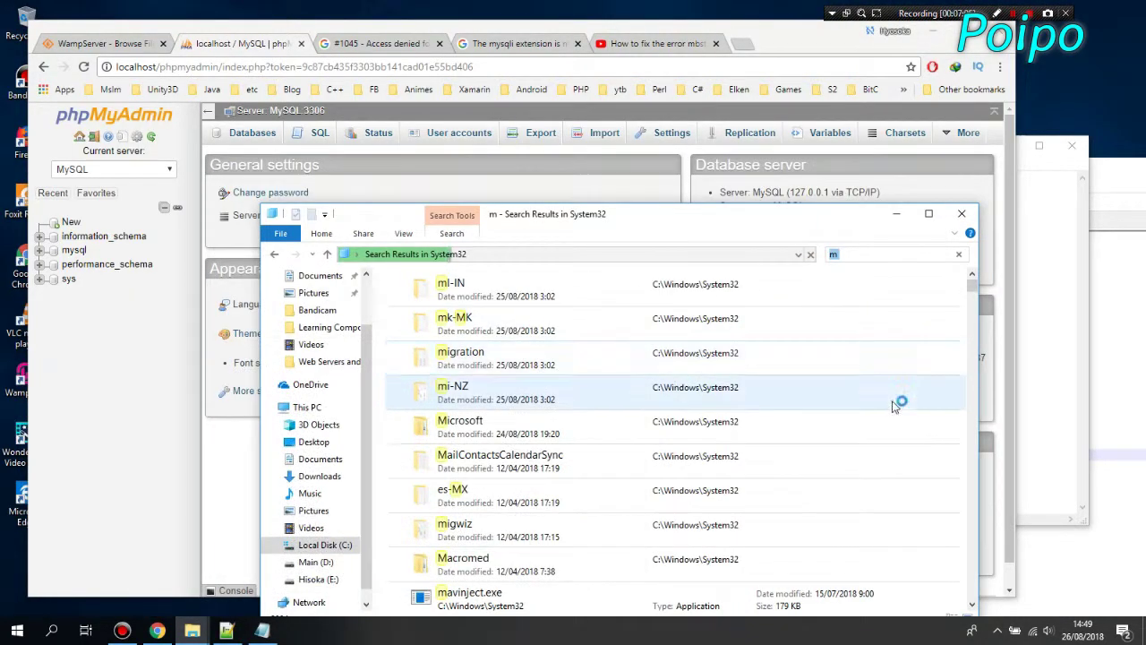